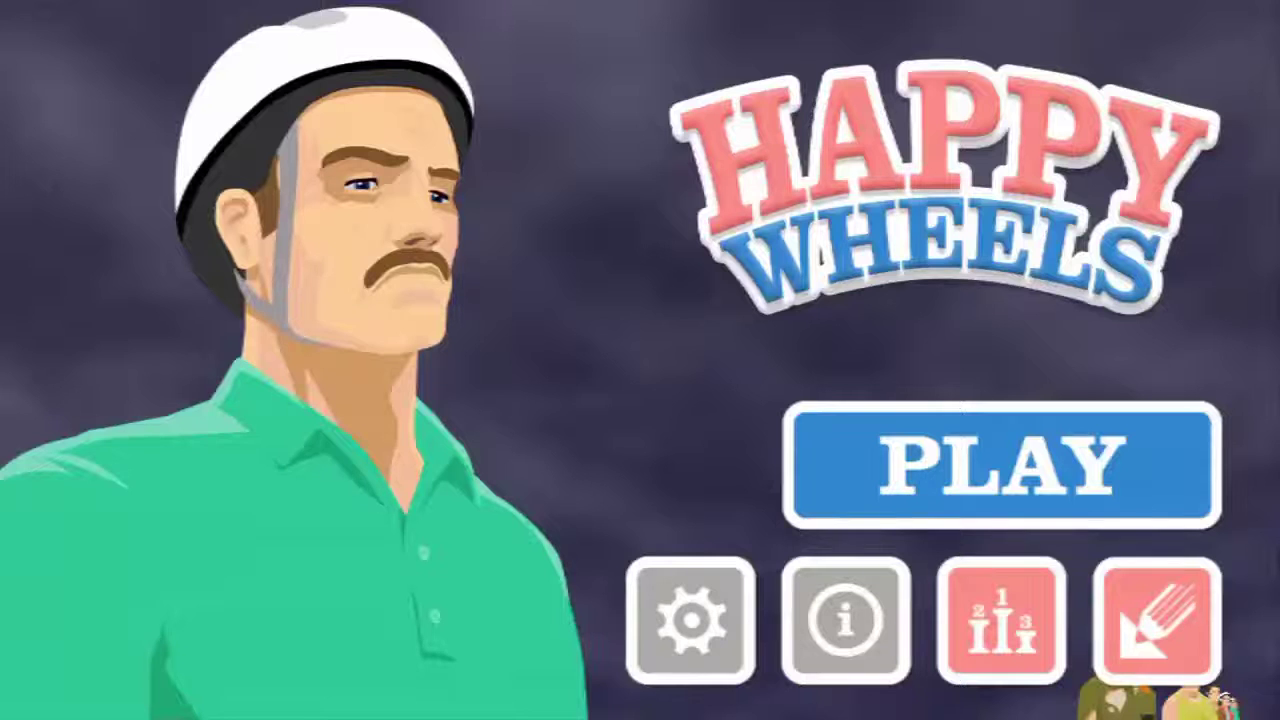
Step: Open the level editor and browse the Add Items catalogue of shapes, hazards and objectives
click(1157, 620)
click(1219, 659)
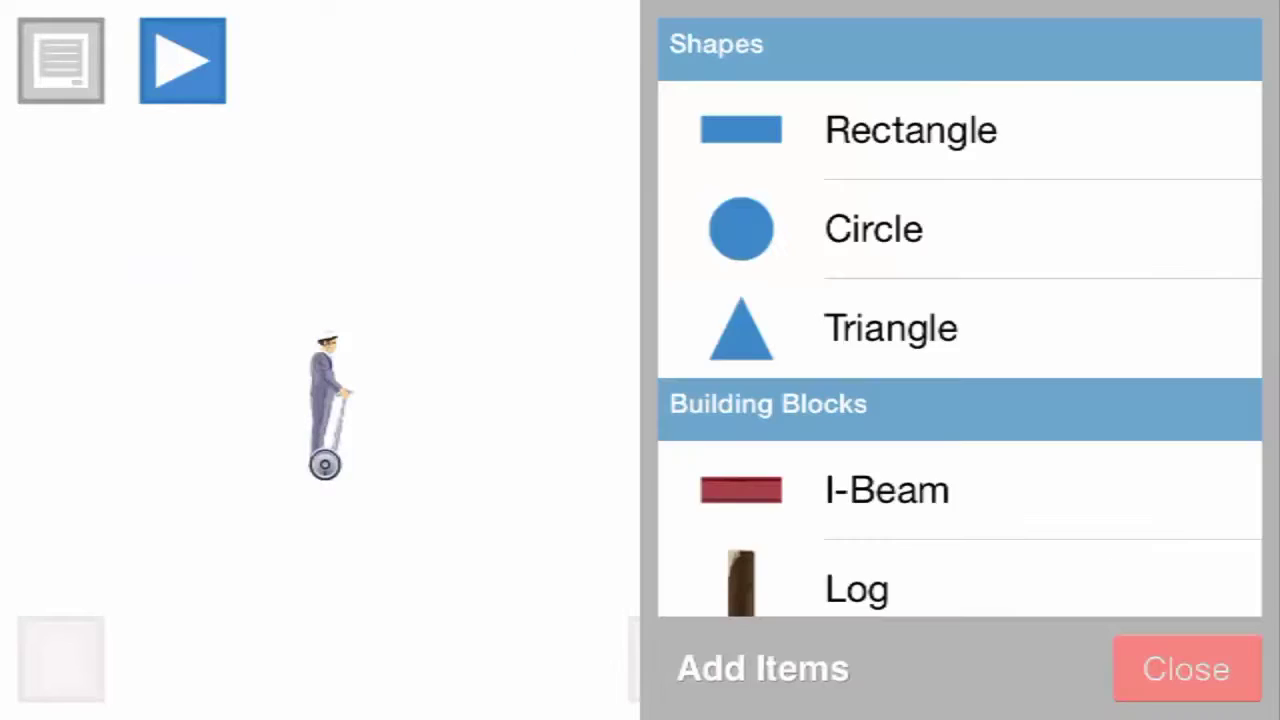
scroll(960, 330, down, 10)
scroll(960, 317, down, 10)
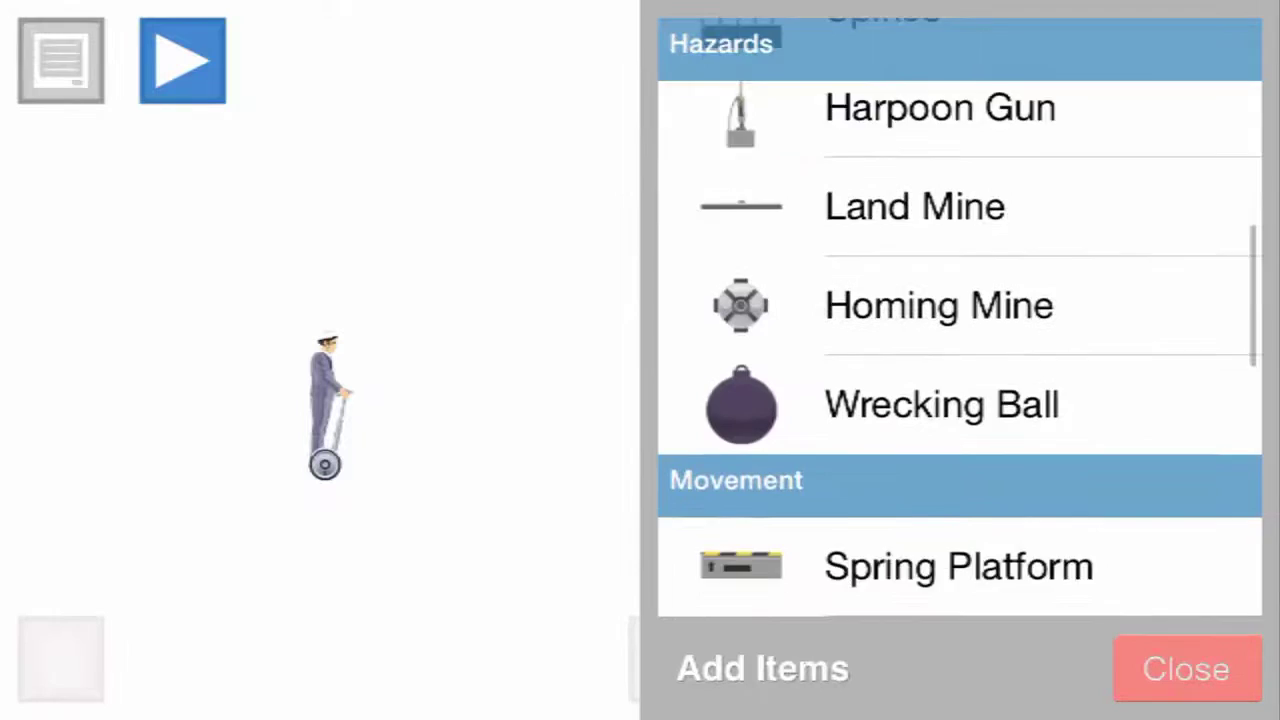
scroll(960, 330, down, 5)
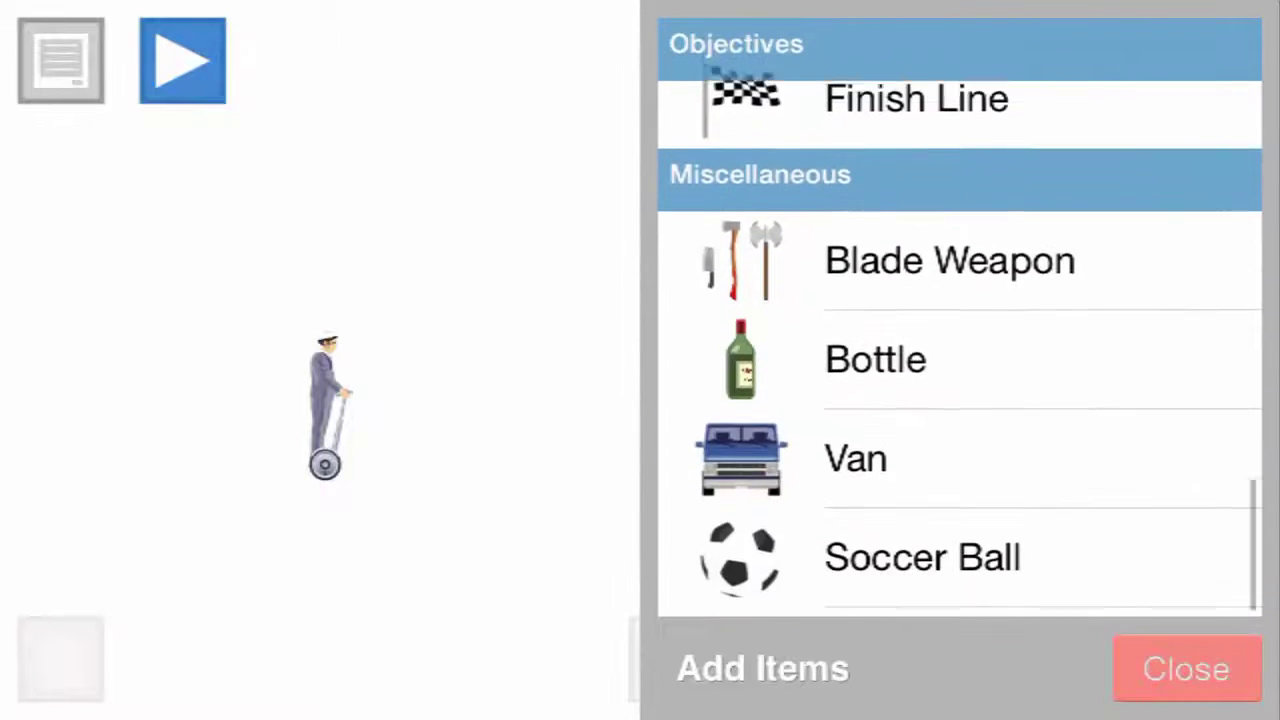
scroll(960, 330, up, 20)
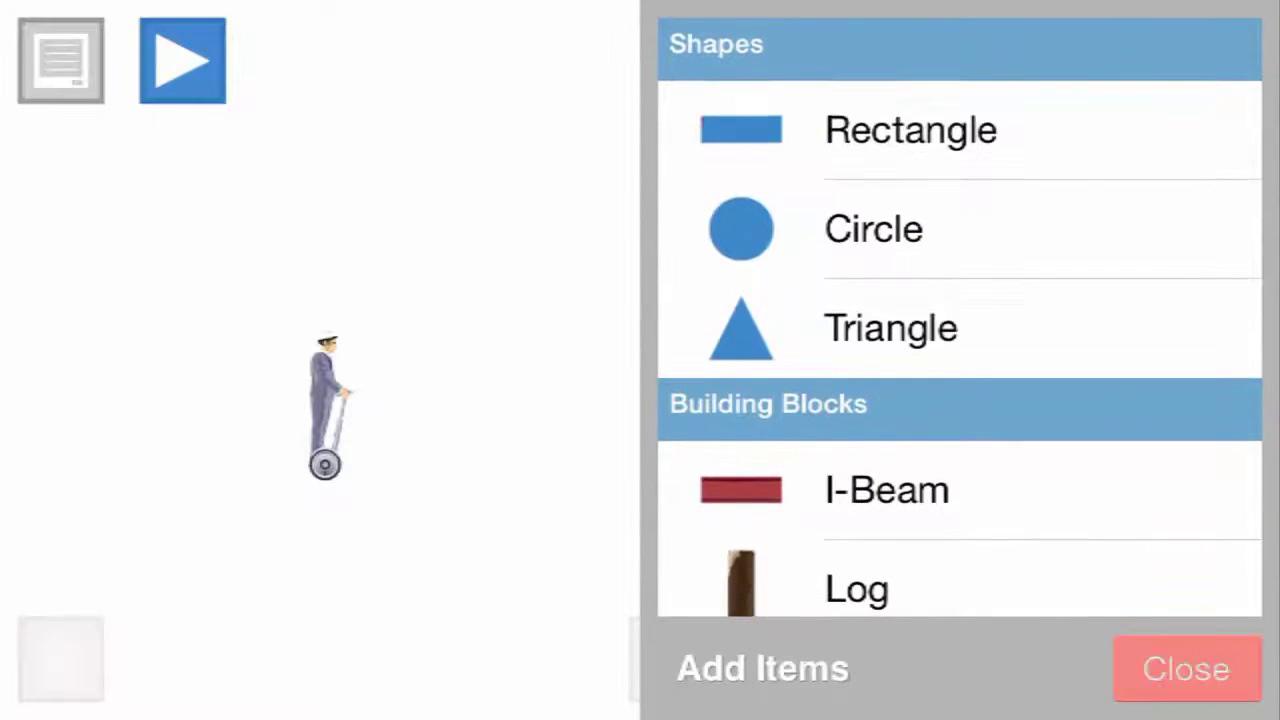
Step: Add a rectangle below the rider and stretch it to about 2508 wide as a platform
click(910, 142)
drag(640, 357, 348, 577)
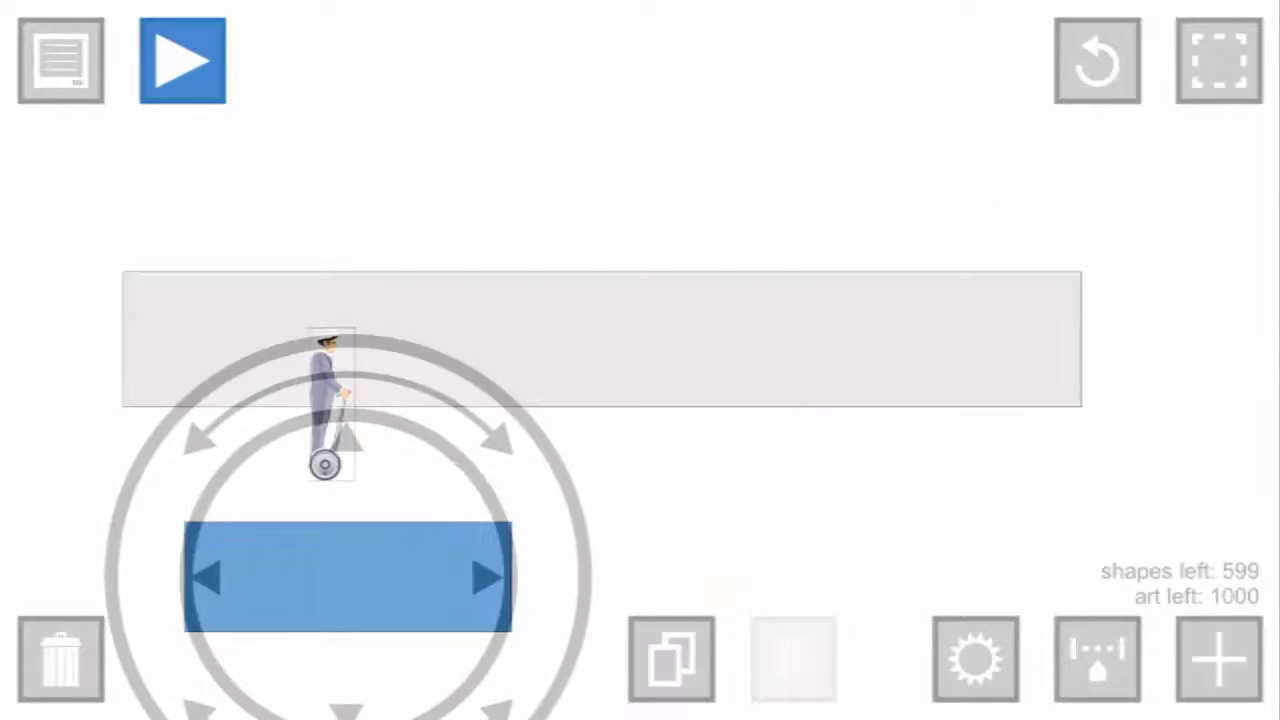
click(328, 400)
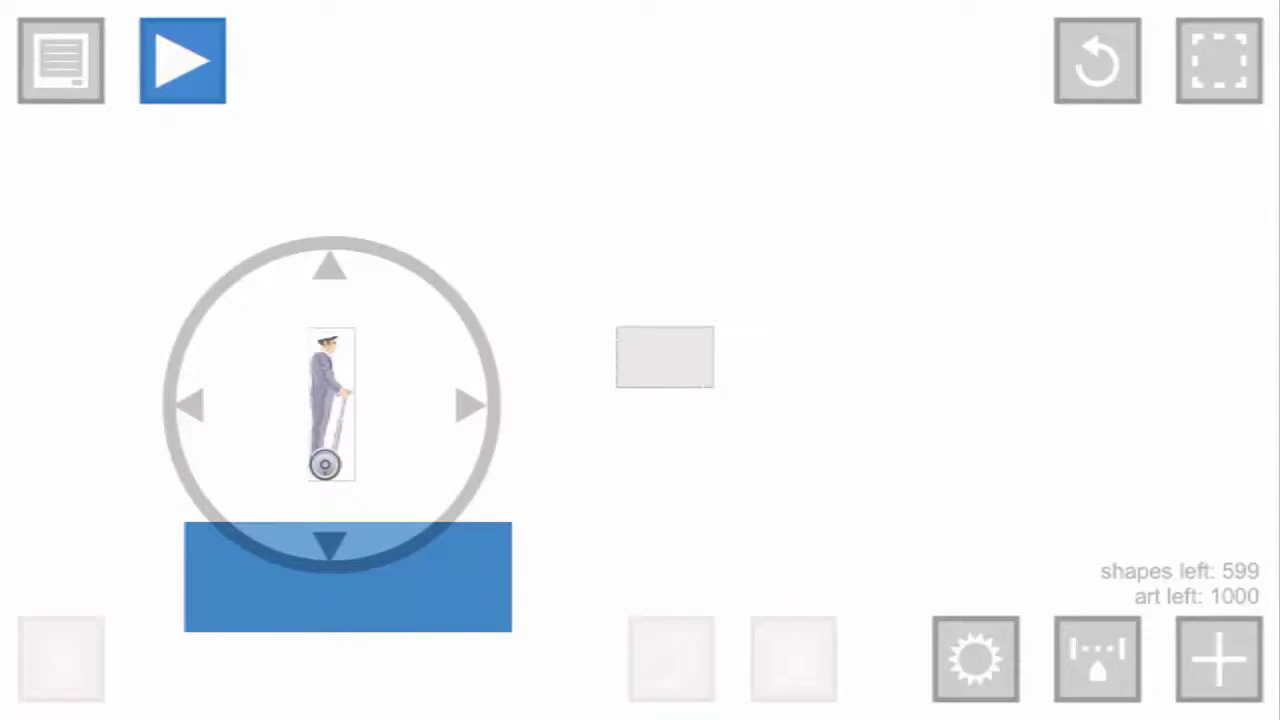
click(665, 356)
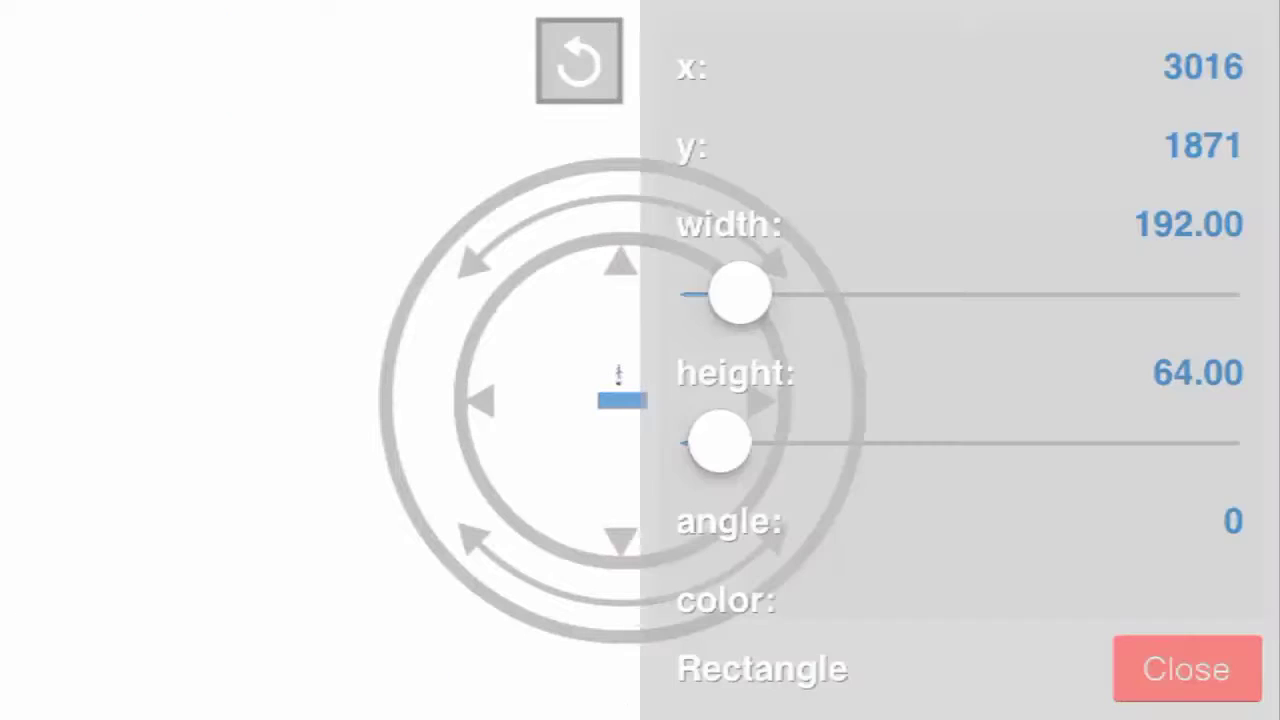
drag(740, 293, 1100, 291)
click(1187, 669)
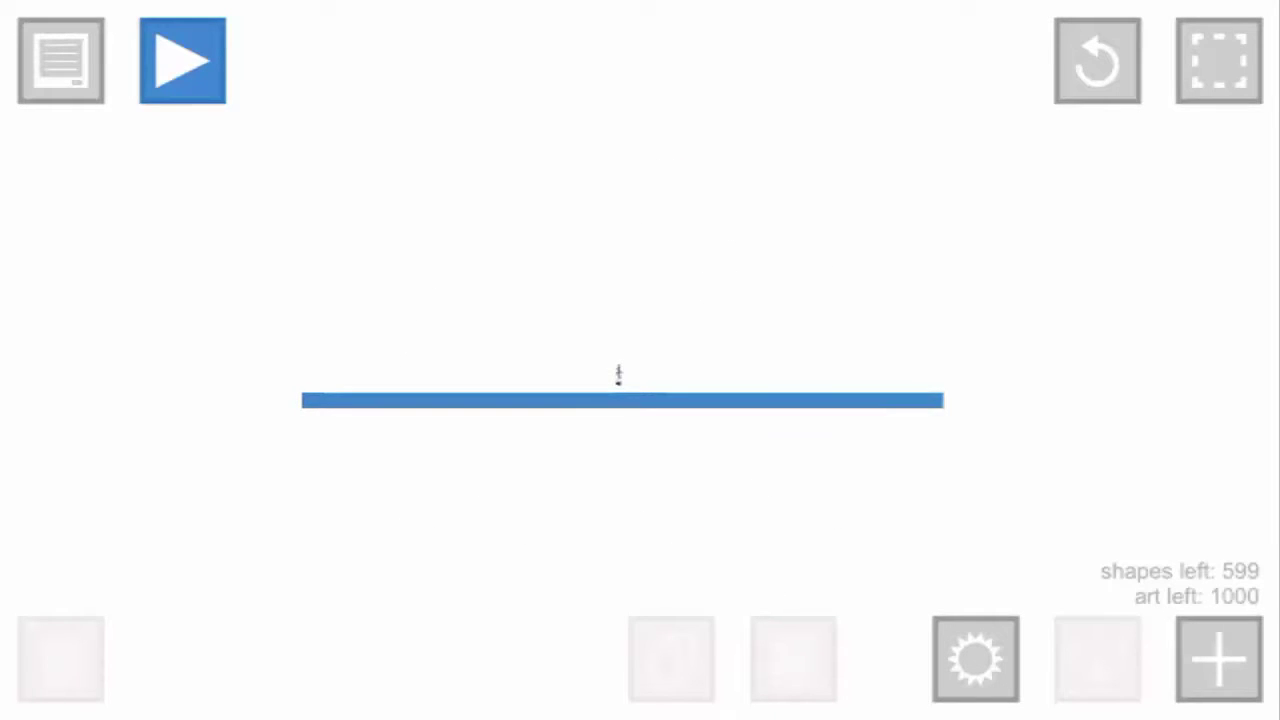
Step: Move the rider to the left end of the platform
click(1218, 60)
scroll(553, 447, up, 3)
click(1218, 60)
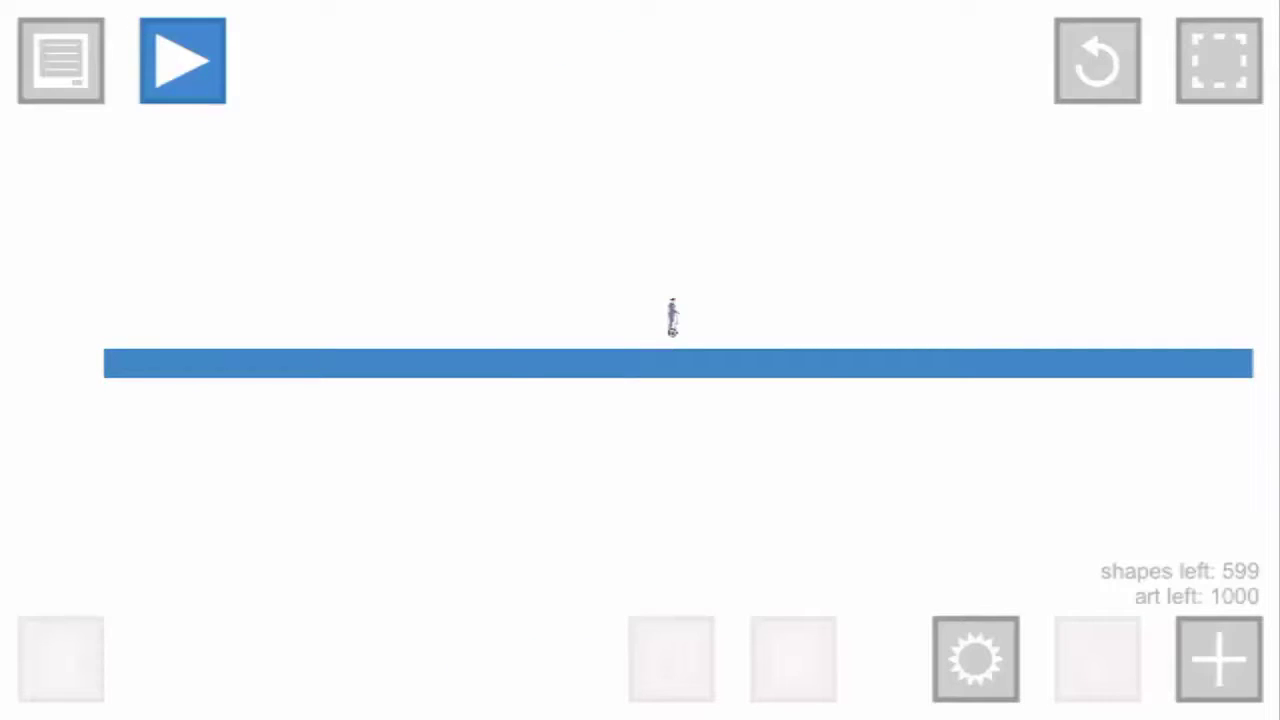
click(672, 318)
mouse_move(672, 318)
mouse_down()
mouse_move(209, 280)
mouse_move(184, 300)
mouse_up()
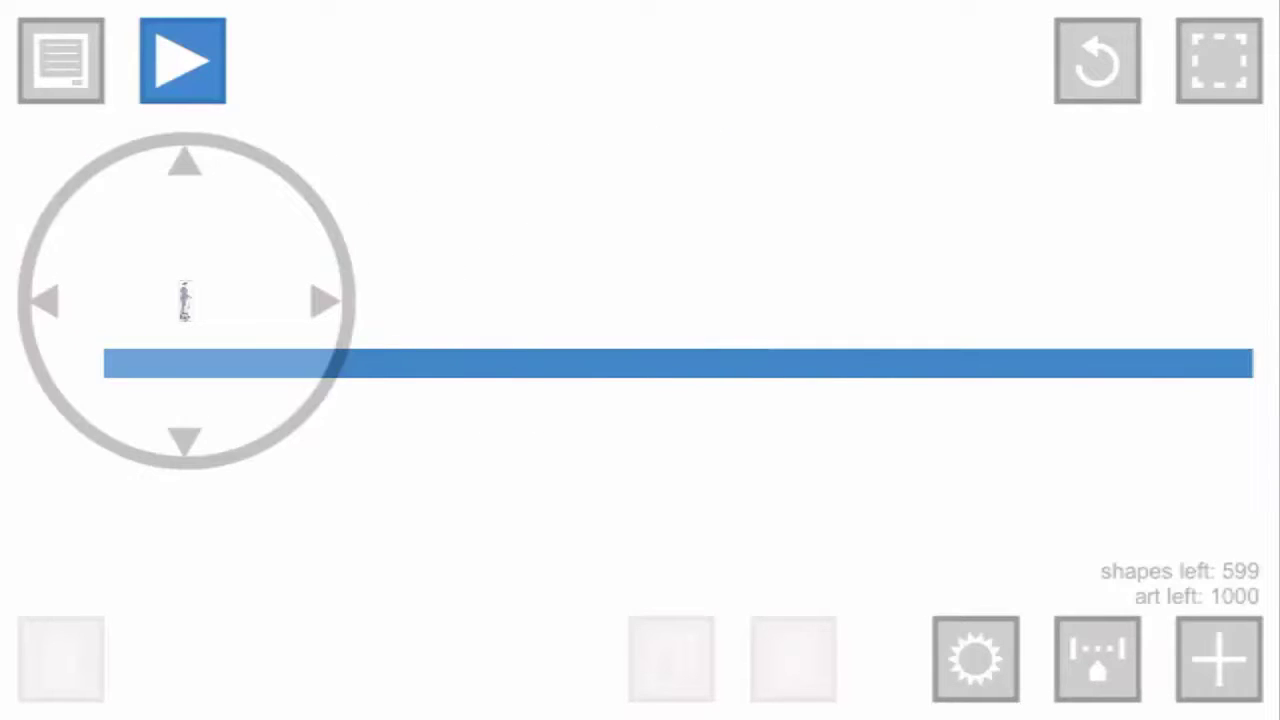
Step: Change the rider's default character from 2 to 1
click(1218, 658)
click(1186, 667)
click(1097, 658)
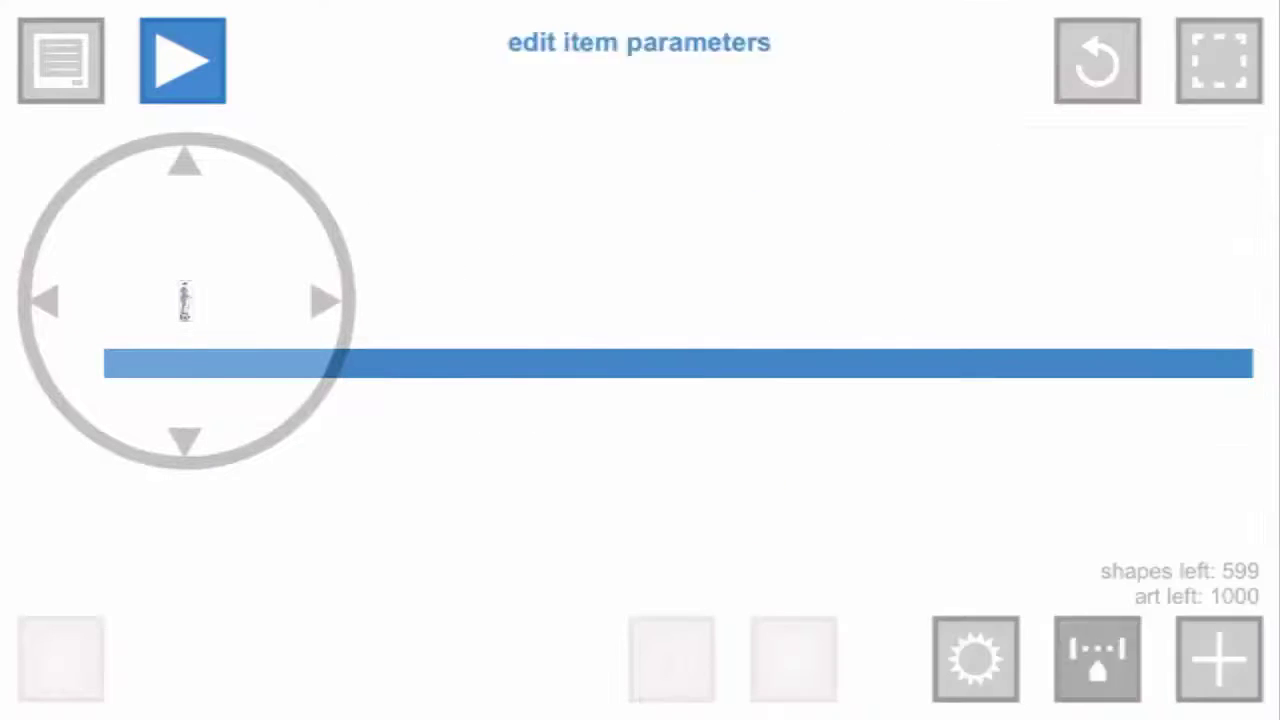
mouse_move(834, 293)
mouse_down()
mouse_move(710, 293)
mouse_move(960, 293)
mouse_up()
click(1186, 669)
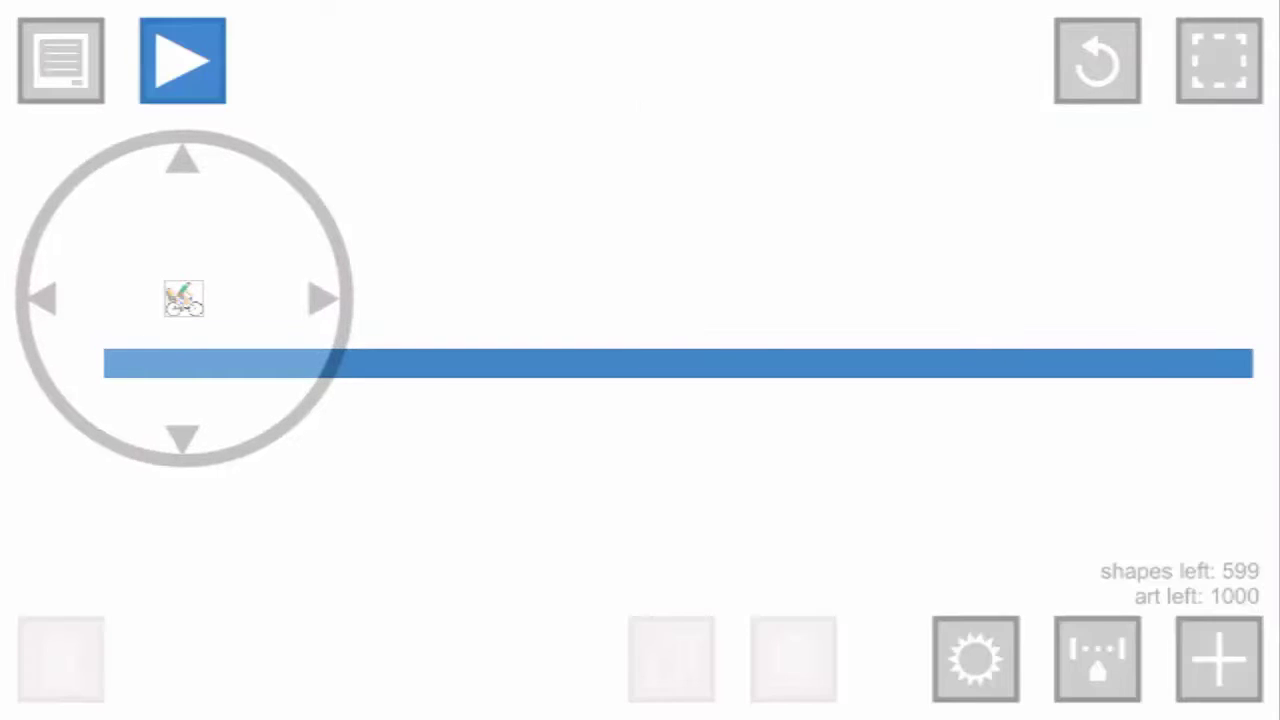
Step: Add a Bottle from the Miscellaneous items and drag it into position
click(1218, 659)
scroll(960, 330, down, 10)
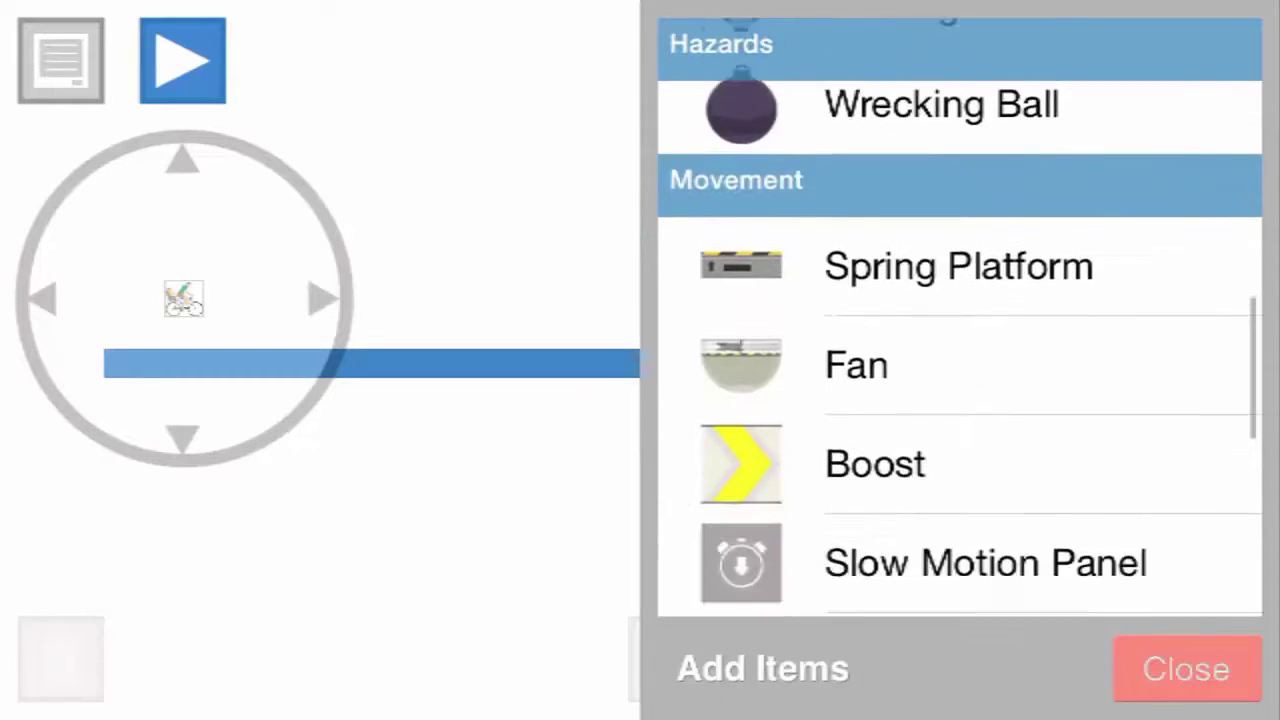
click(1186, 669)
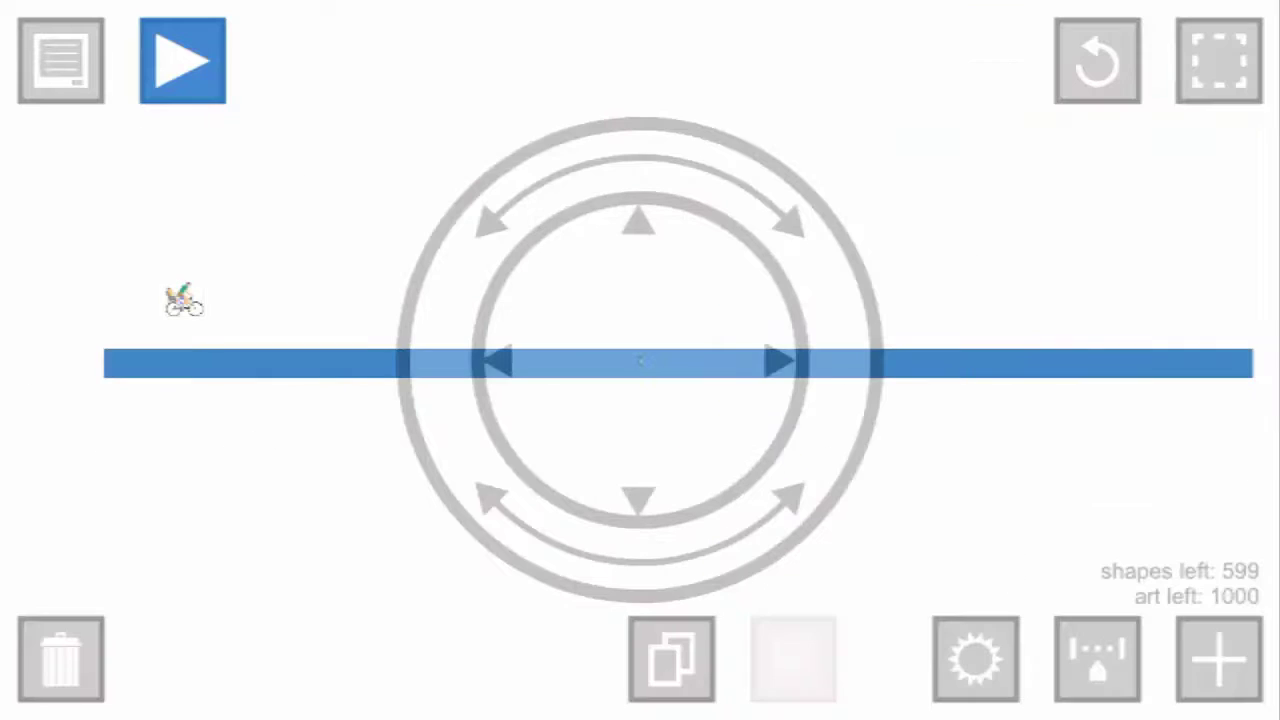
drag(640, 360, 760, 460)
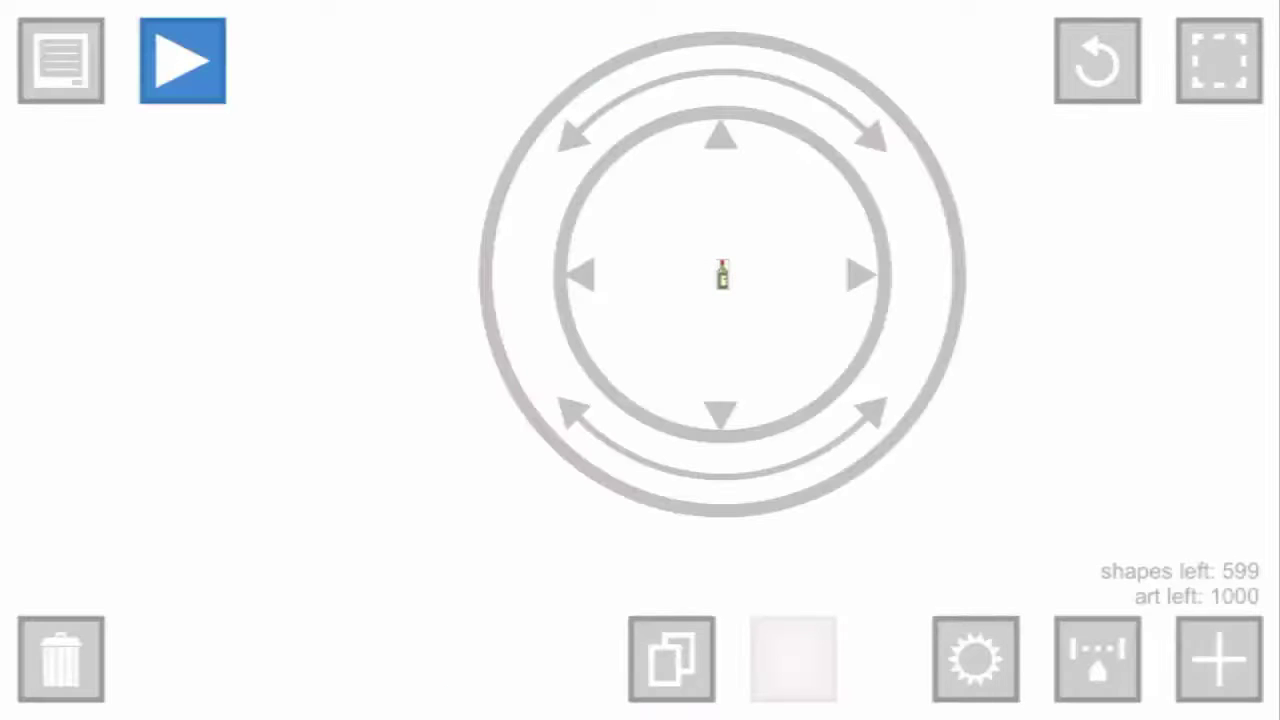
Step: Pan and zoom the view to the bottle sitting just beneath the platform
mouse_move(723, 275)
mouse_down()
mouse_move(803, 269)
mouse_move(711, 271)
mouse_up()
click(1218, 60)
mouse_move(640, 360)
mouse_down()
mouse_move(869, 381)
mouse_move(609, 465)
mouse_move(312, 462)
mouse_move(103, 431)
mouse_move(451, 377)
mouse_up()
click(1218, 60)
click(522, 288)
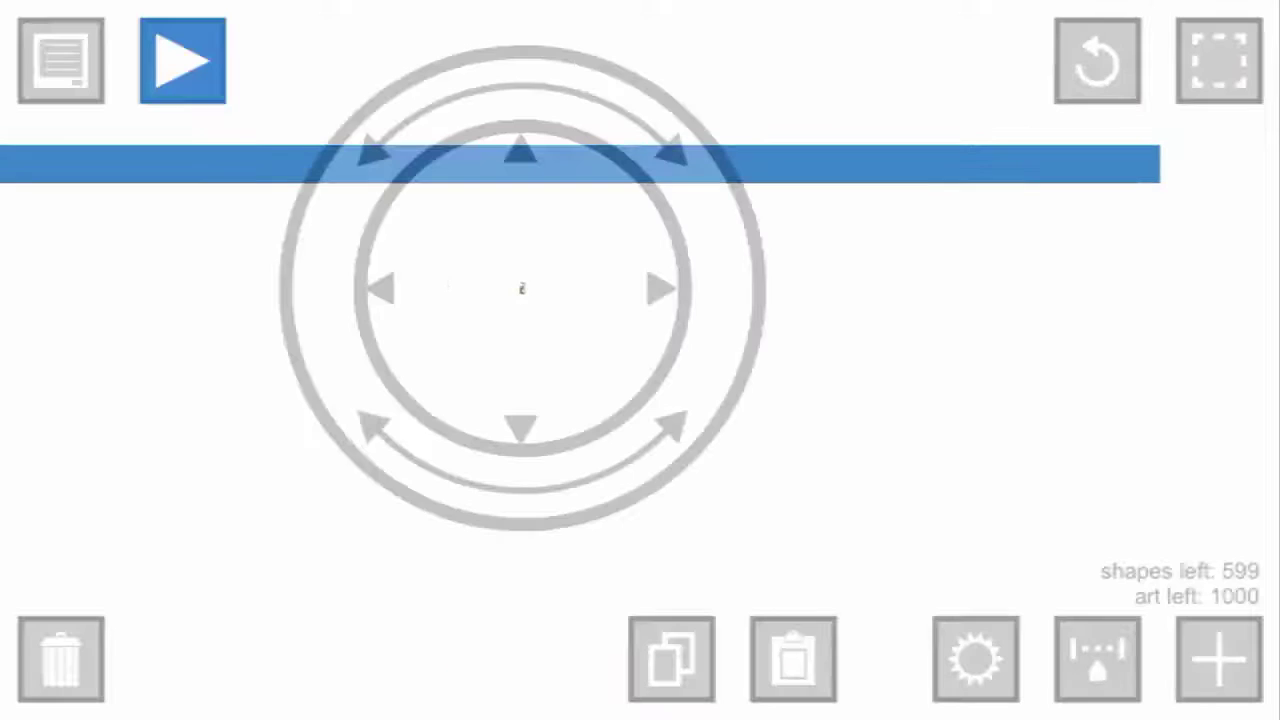
click(1218, 60)
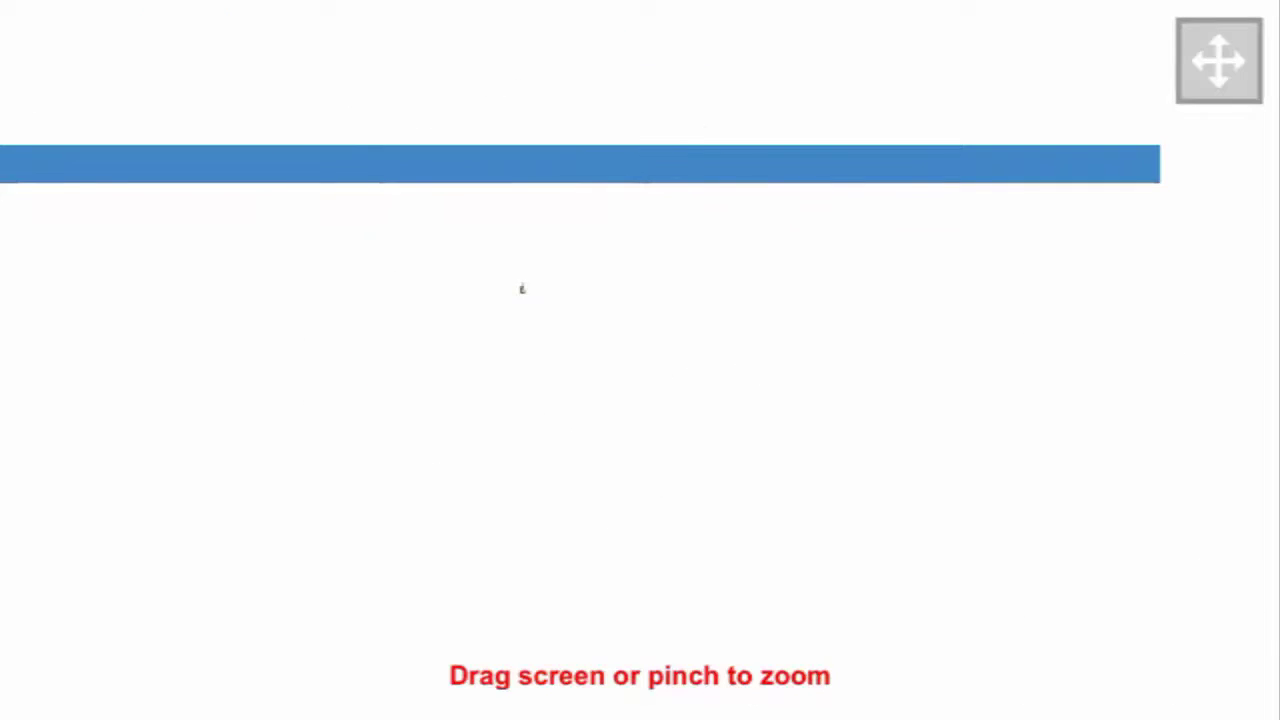
mouse_move(522, 288)
mouse_down()
mouse_move(723, 228)
mouse_move(660, 308)
mouse_up()
click(1218, 60)
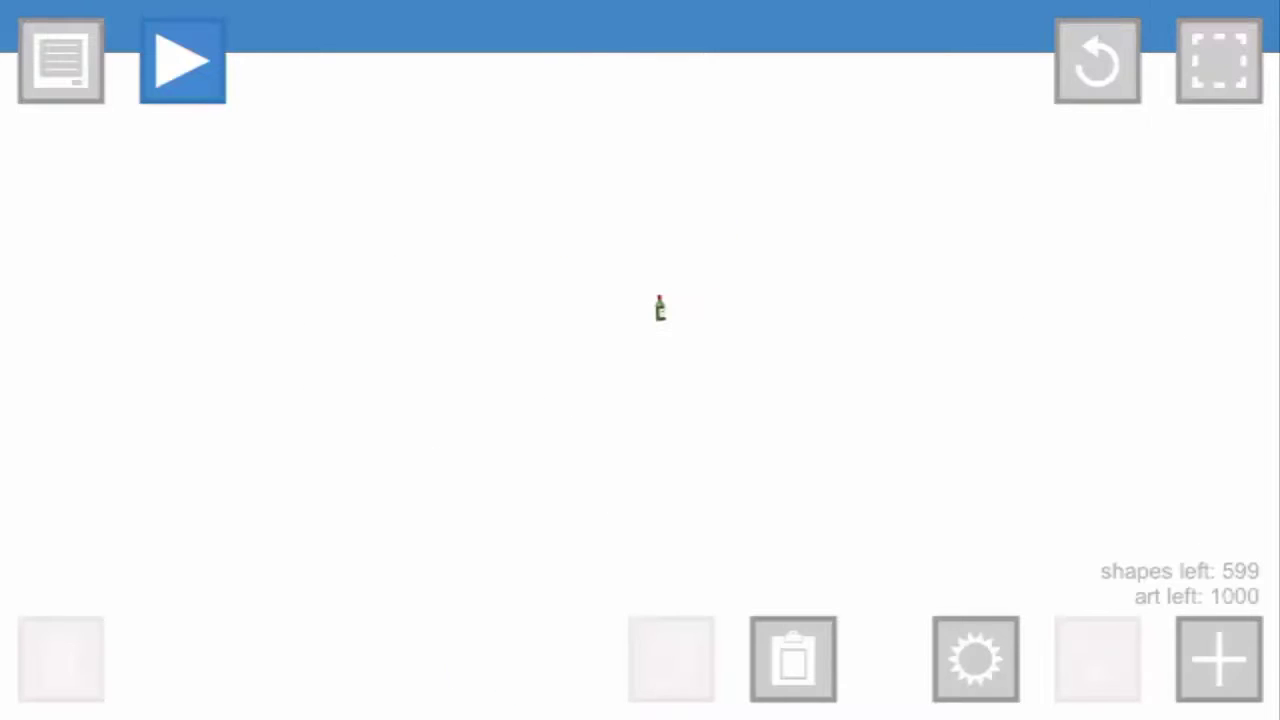
Step: Duplicate the bottle and line the copies up into a row of four
click(660, 309)
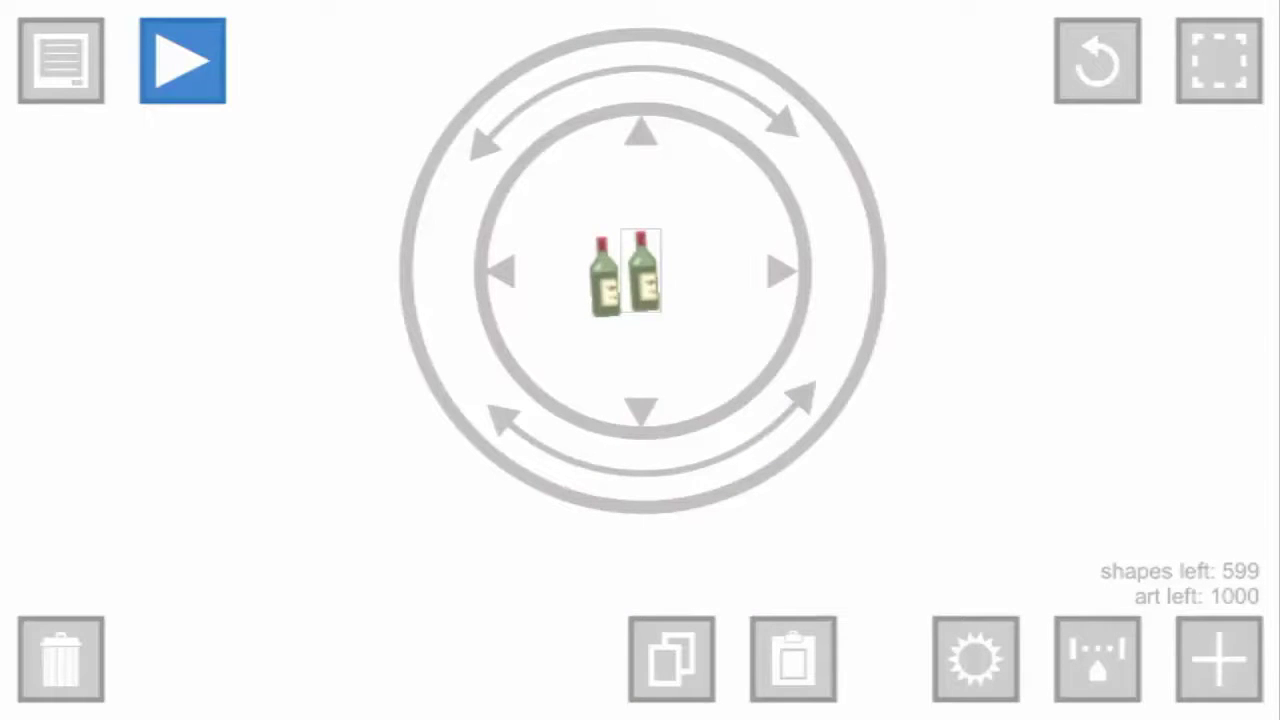
mouse_move(642, 430)
mouse_down()
mouse_move(654, 457)
mouse_move(645, 437)
mouse_up()
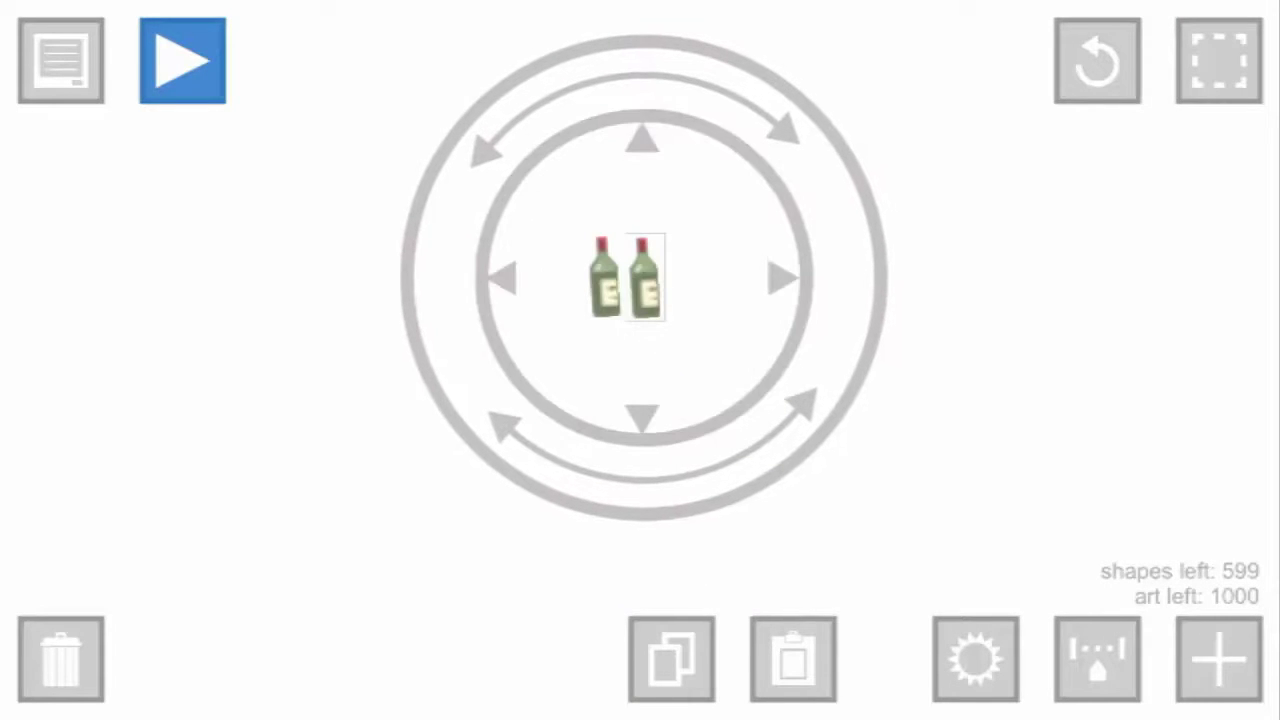
click(604, 280)
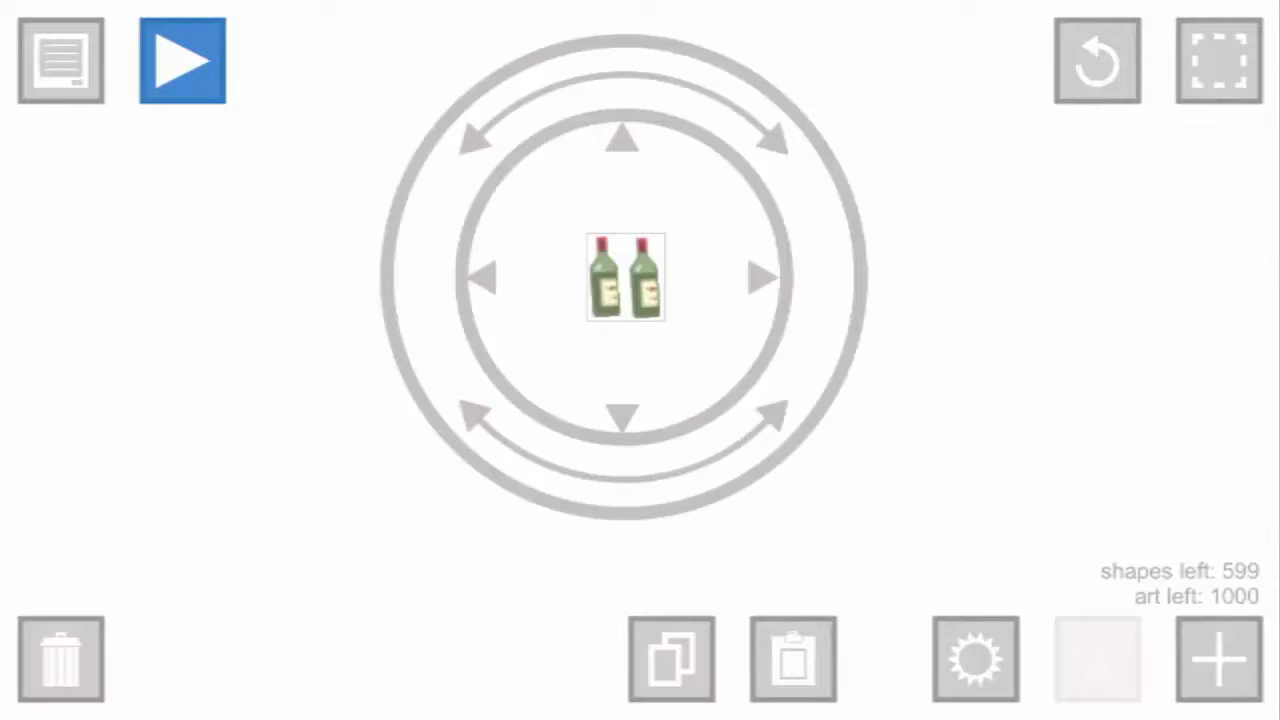
click(793, 659)
mouse_move(600, 500)
mouse_down()
mouse_move(623, 492)
mouse_move(666, 415)
mouse_up()
click(300, 400)
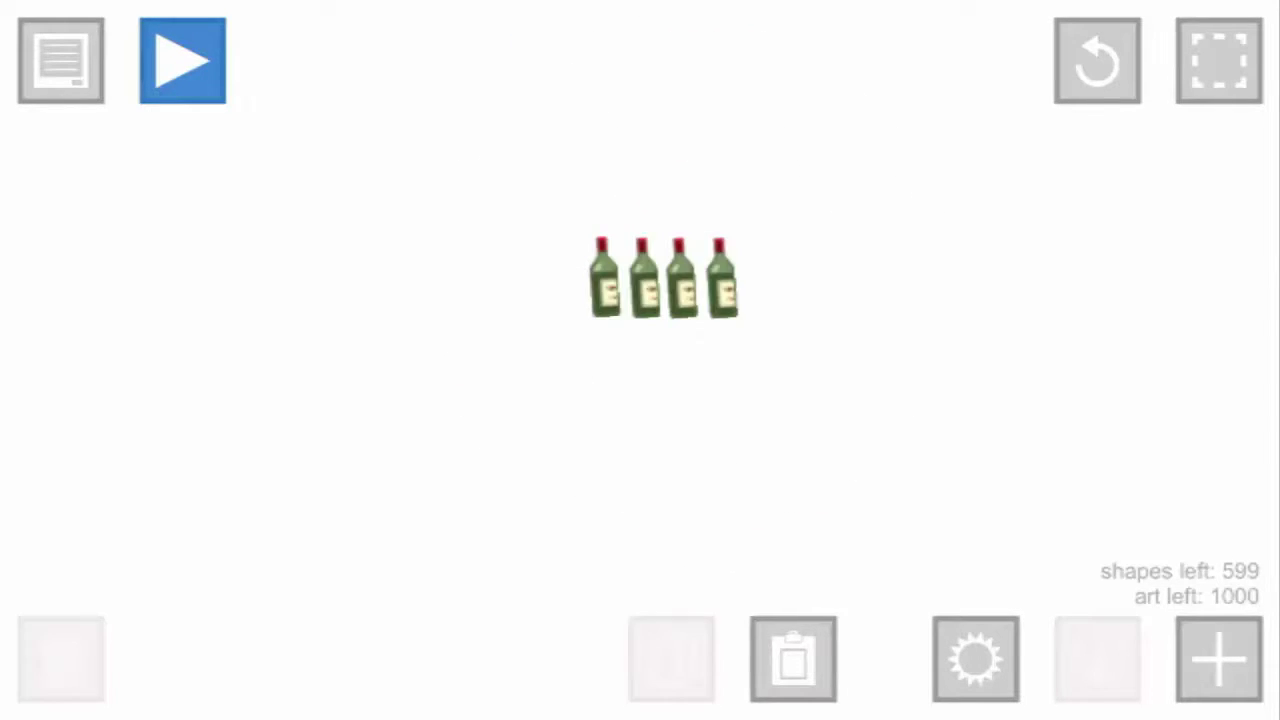
Step: Paste the four bottles at the row's end to make eight, then select all eight
drag(503, 214, 1020, 391)
click(793, 659)
drag(707, 340, 817, 282)
click(300, 400)
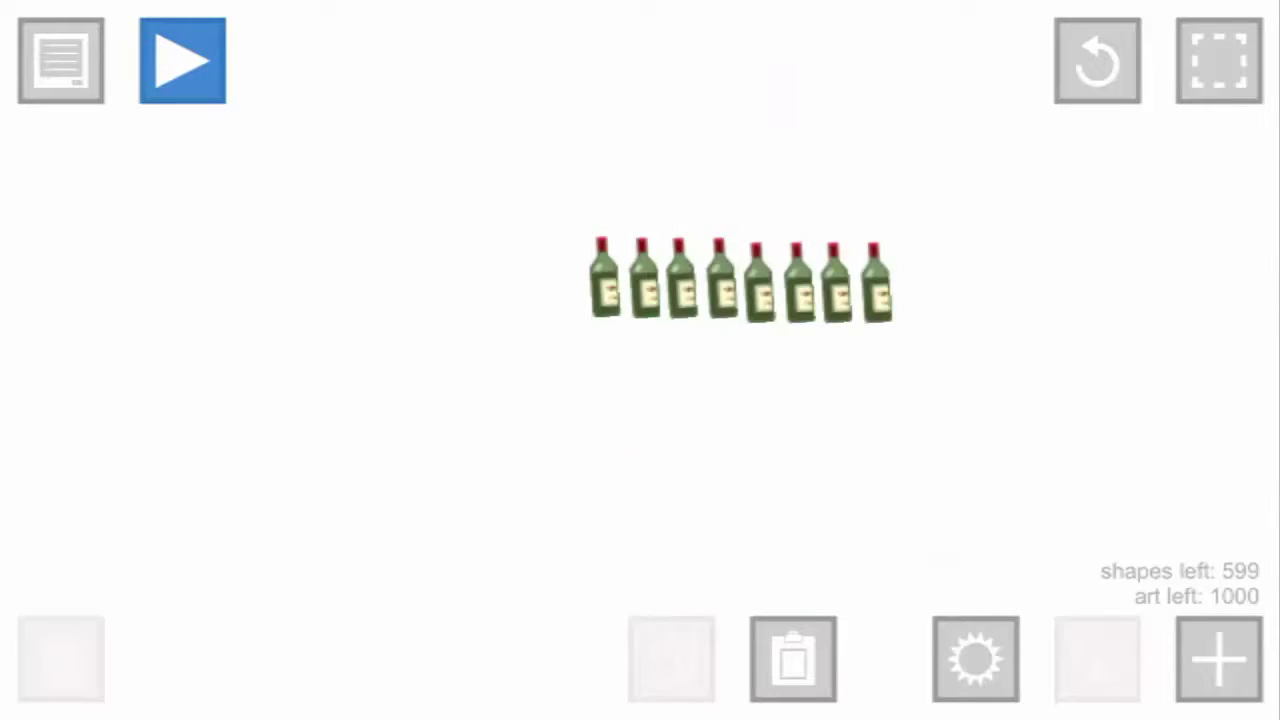
drag(517, 206, 1154, 323)
Step: Copy the eight bottles and paste them at the row's end
click(671, 659)
click(793, 659)
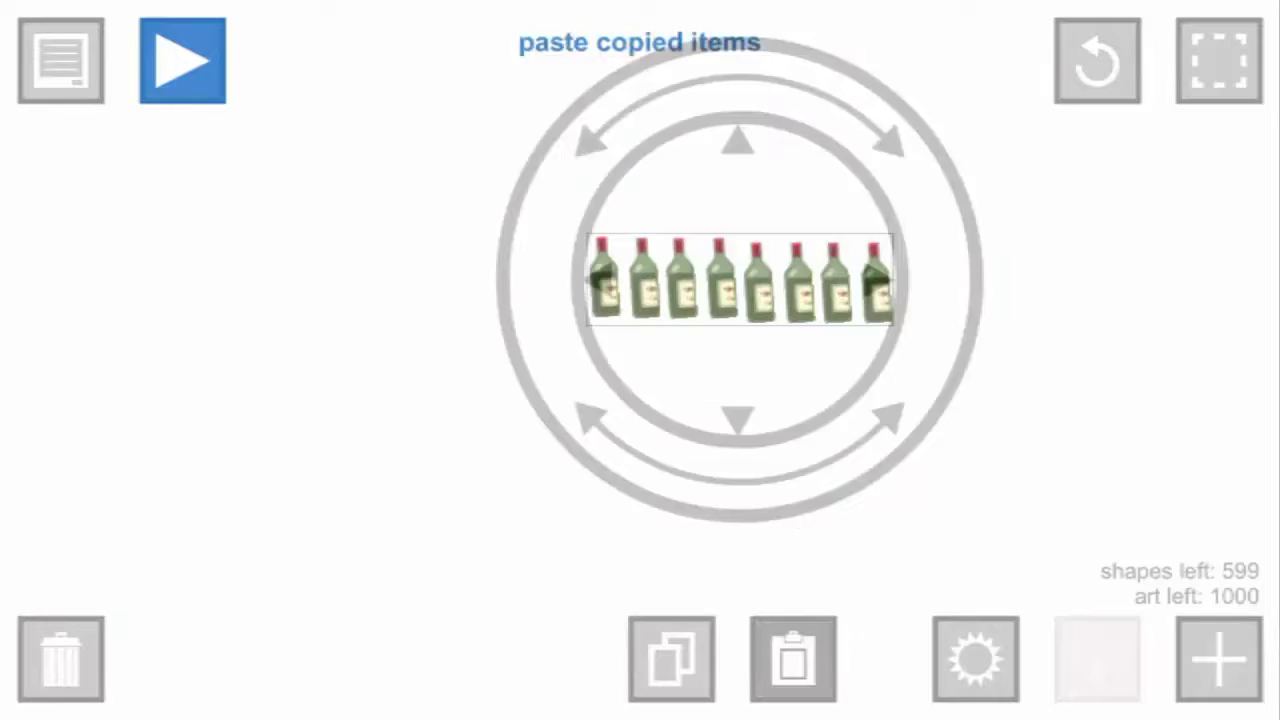
mouse_move(738, 280)
mouse_down()
mouse_move(829, 314)
mouse_move(1040, 285)
mouse_up()
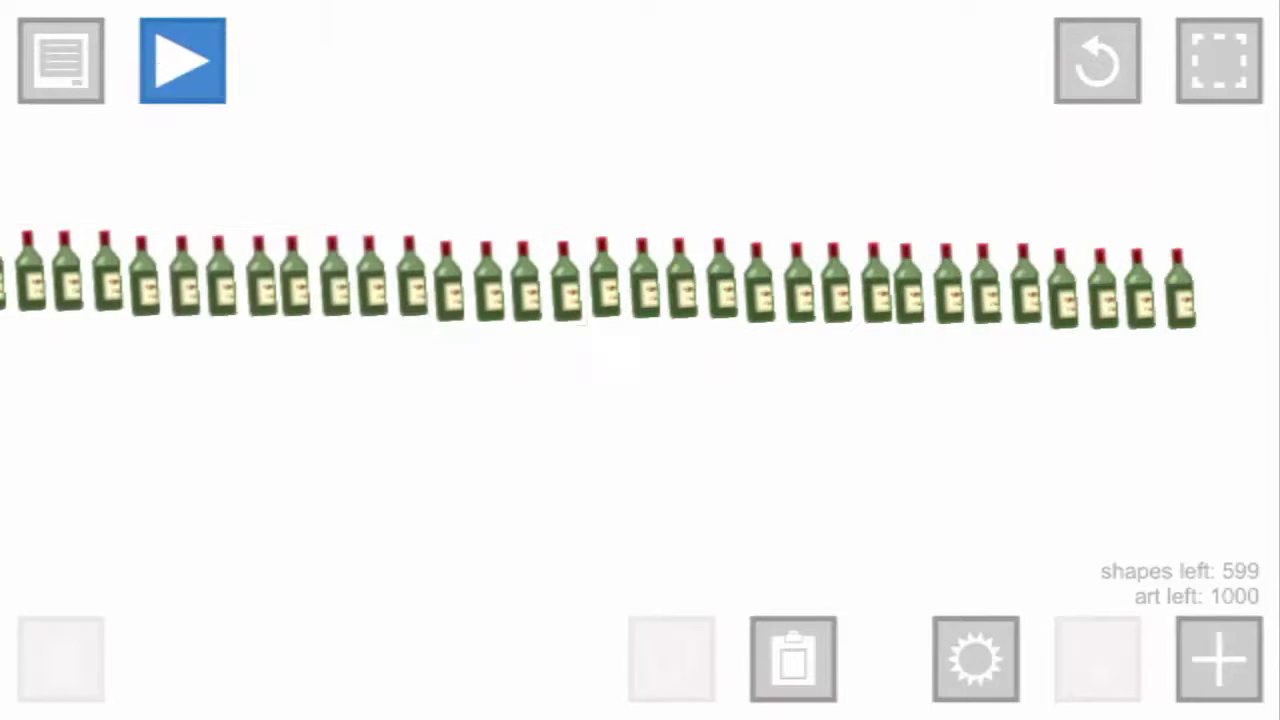
Step: Box-select the whole bottle row and paste another copy, moving it along to lengthen it
mouse_move(1274, 186)
mouse_down()
mouse_move(223, 388)
mouse_move(8, 486)
mouse_up()
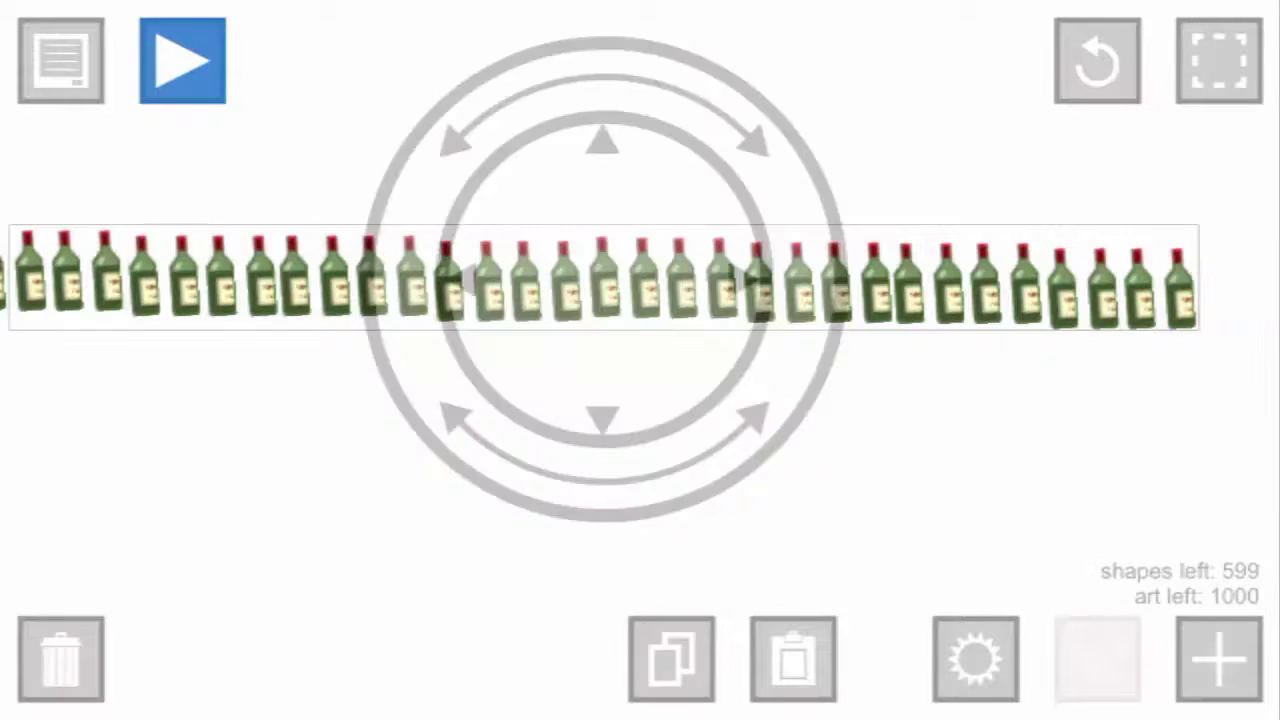
scroll(640, 290, down, 2)
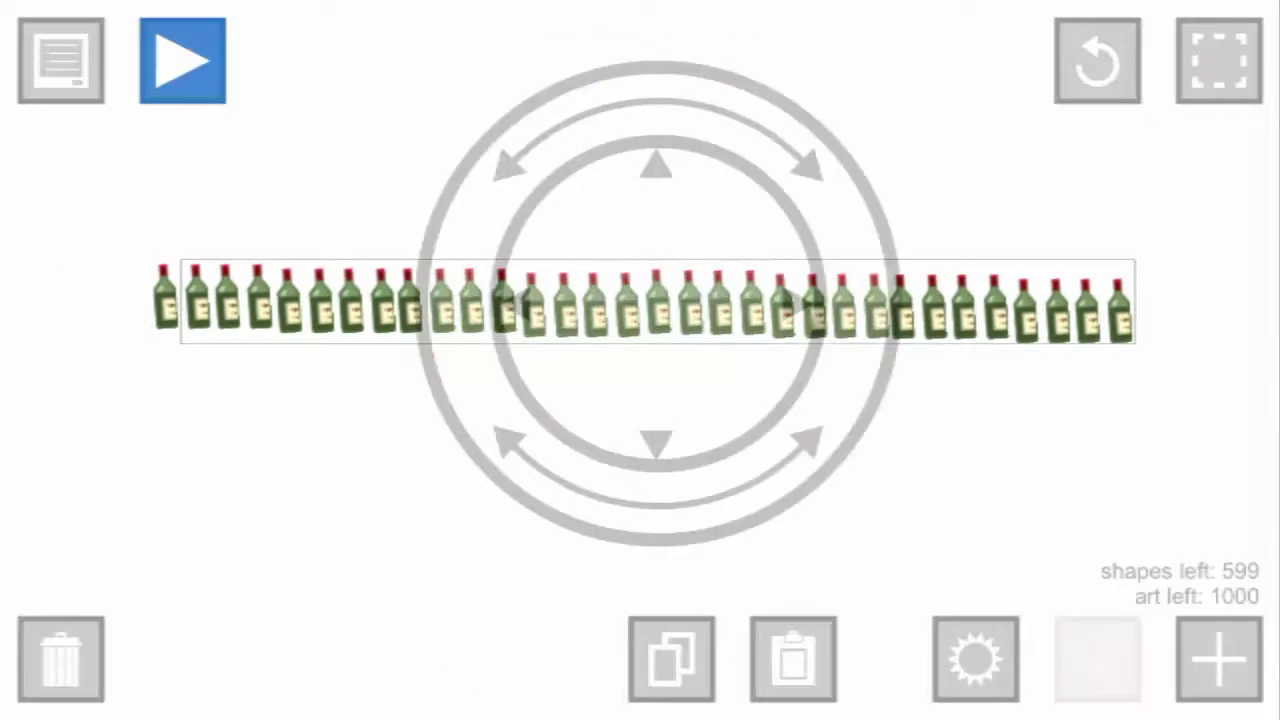
mouse_move(1256, 234)
mouse_down()
mouse_move(323, 449)
mouse_move(102, 452)
mouse_up()
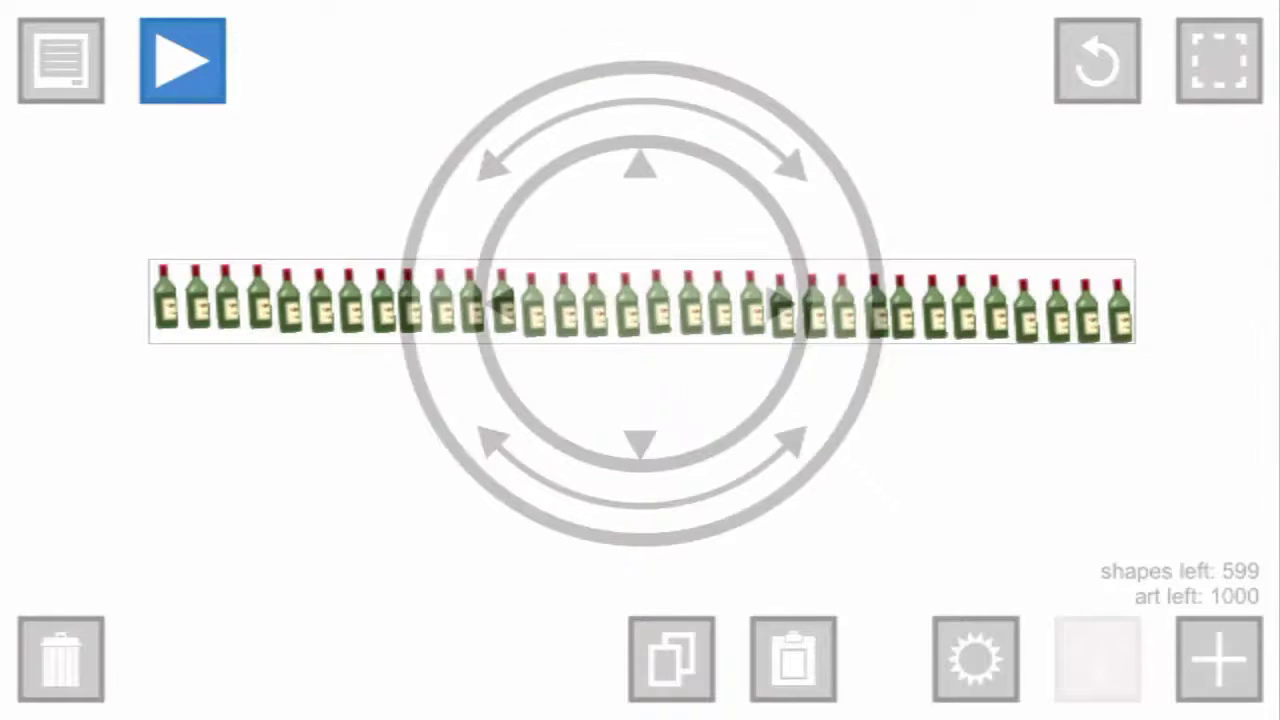
click(793, 659)
mouse_move(640, 334)
mouse_down()
mouse_move(634, 363)
mouse_move(1100, 286)
mouse_move(160, 275)
mouse_up()
Step: Slide the pasted row left to join the first, then move both to the platform's right end
scroll(840, 290, down, 3)
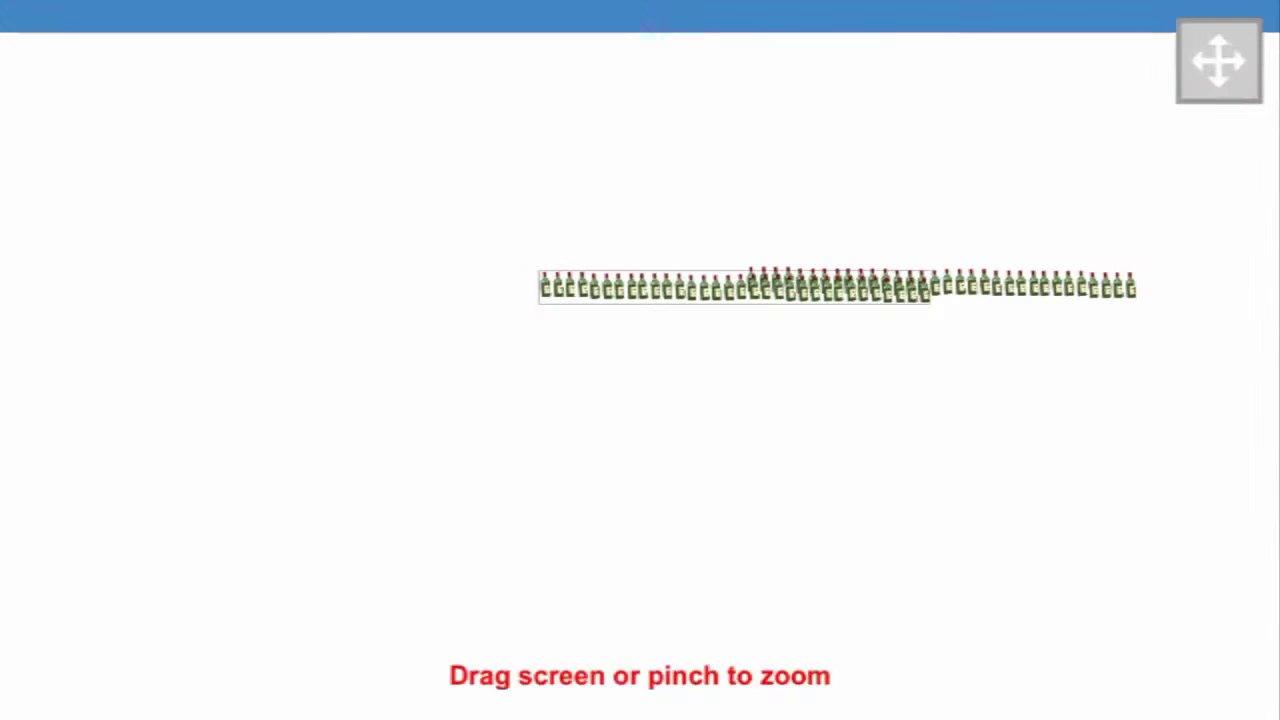
mouse_move(735, 285)
mouse_down()
mouse_move(539, 264)
mouse_move(546, 278)
mouse_up()
mouse_move(216, 184)
mouse_down()
mouse_move(274, 302)
mouse_move(1140, 480)
mouse_up()
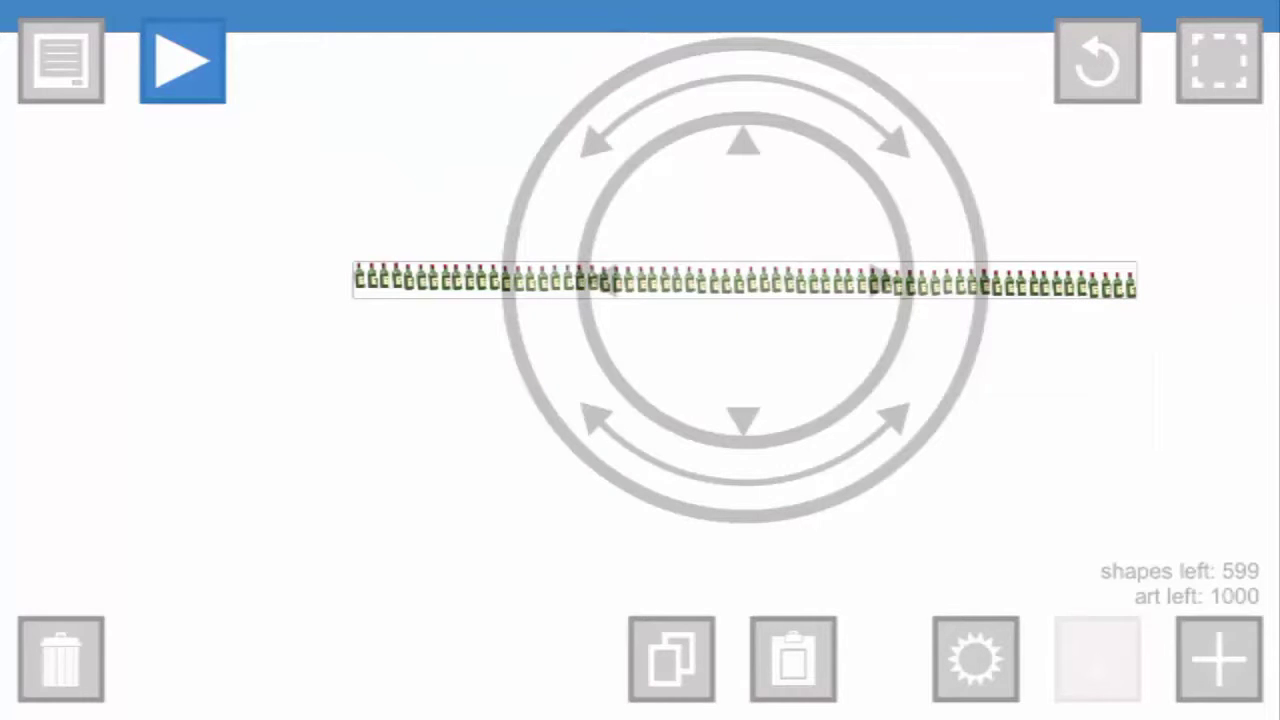
click(182, 60)
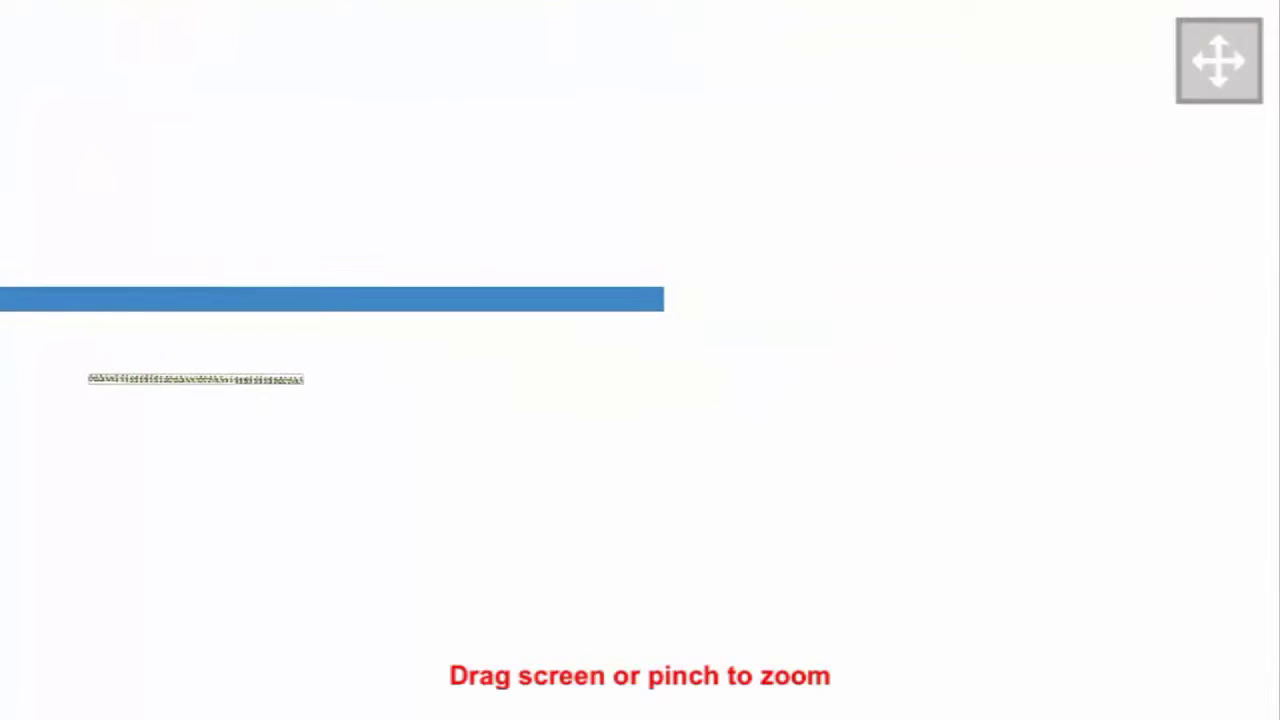
click(182, 60)
mouse_move(193, 374)
mouse_down()
mouse_move(528, 371)
mouse_move(797, 309)
mouse_move(777, 288)
mouse_up()
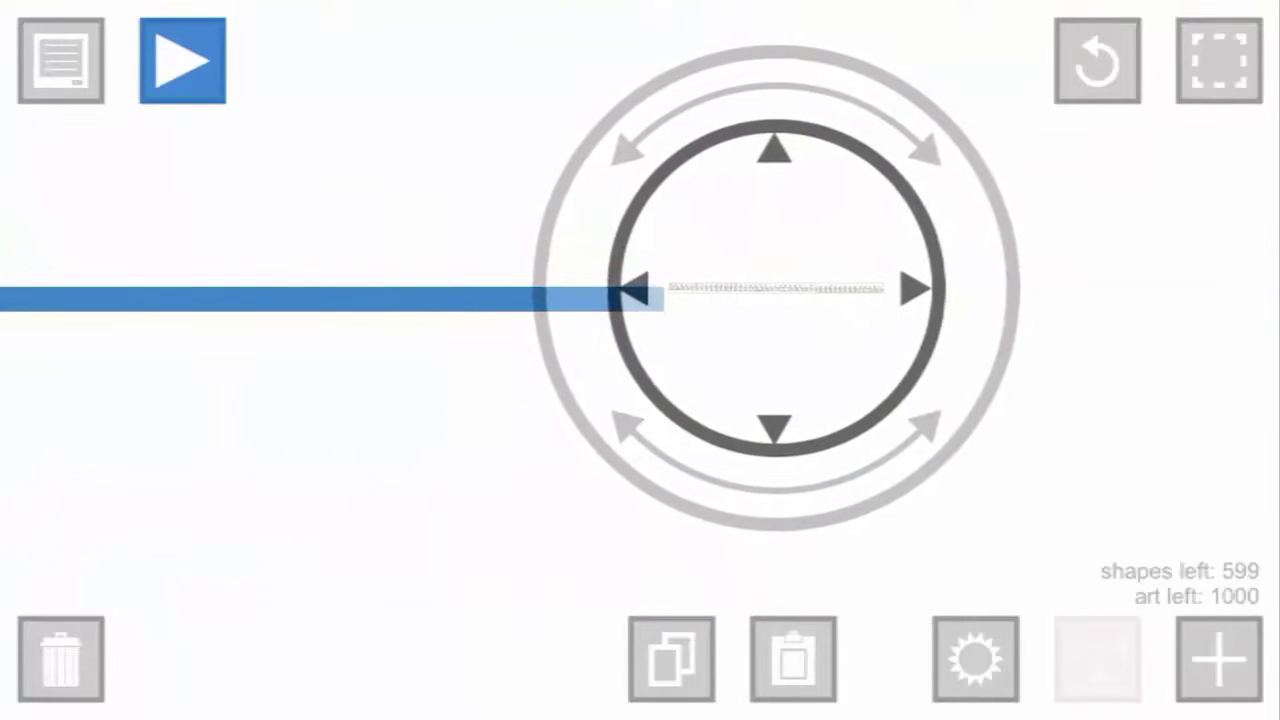
click(182, 60)
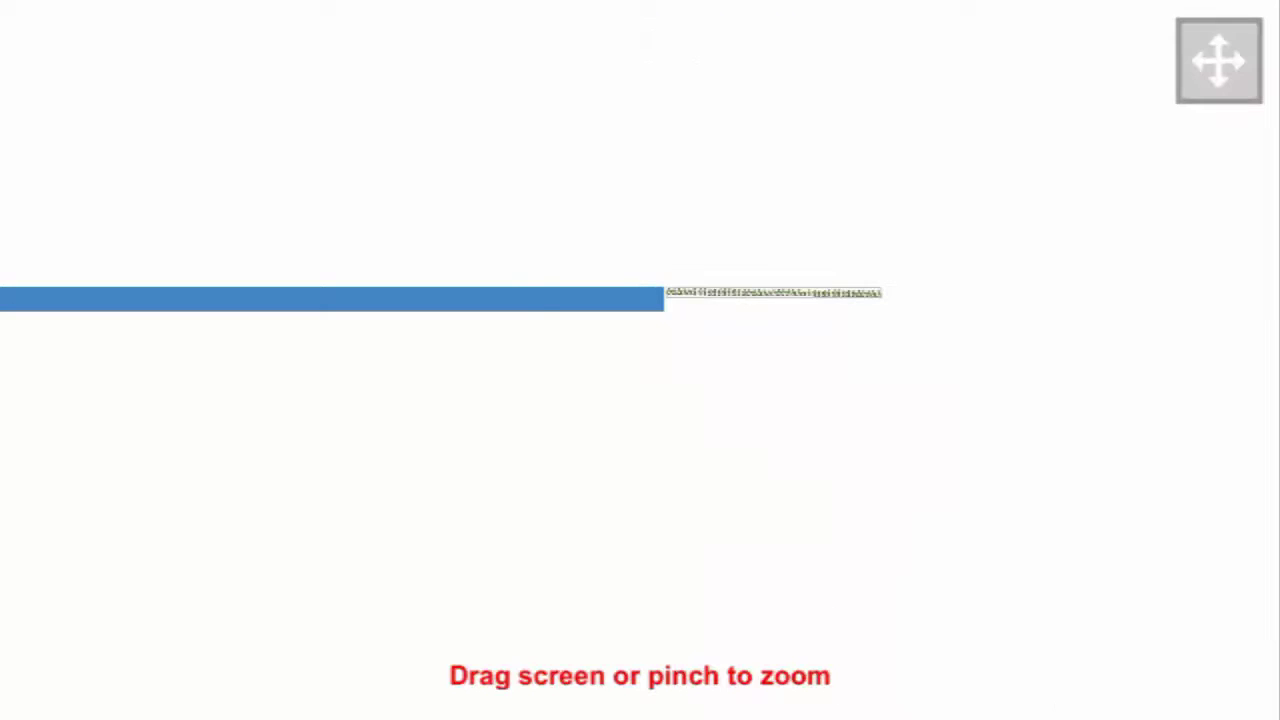
Step: Place a finish line just past the end of the bottle row
click(182, 60)
click(1219, 658)
scroll(960, 320, up, 5)
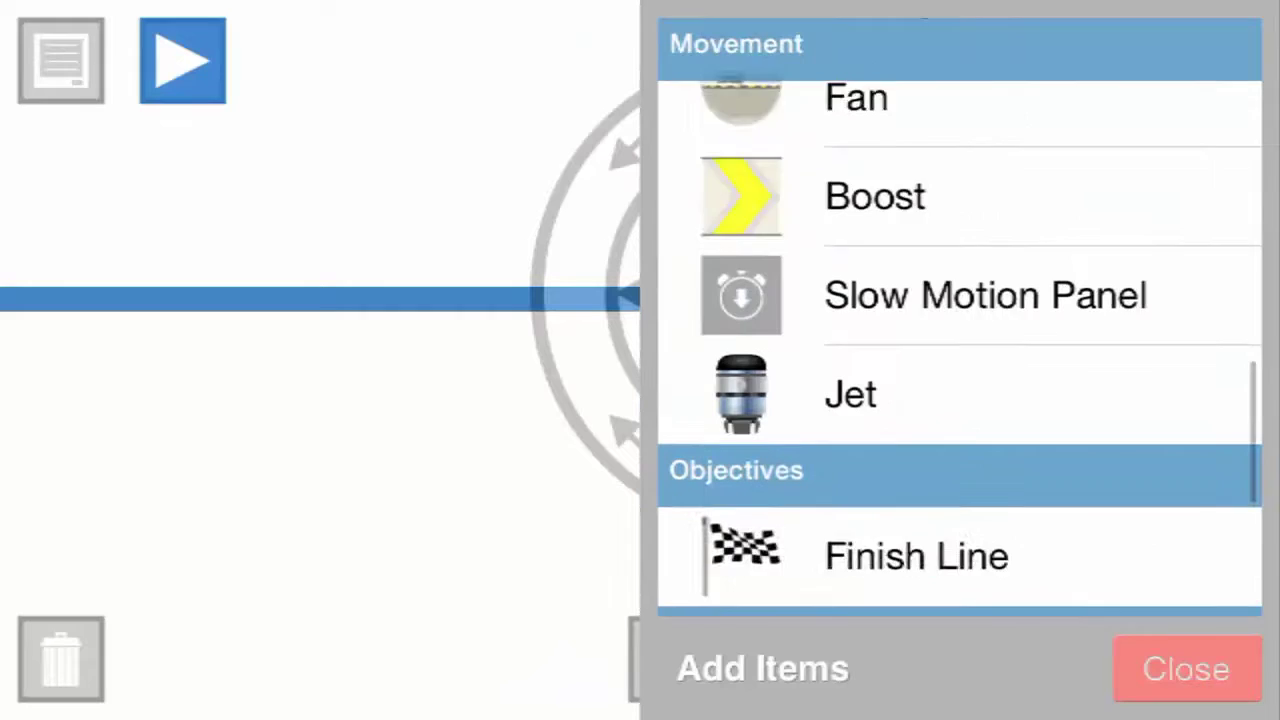
scroll(960, 320, down, 2)
click(916, 423)
mouse_move(606, 320)
mouse_down()
mouse_move(966, 306)
mouse_move(908, 297)
mouse_move(930, 278)
mouse_up()
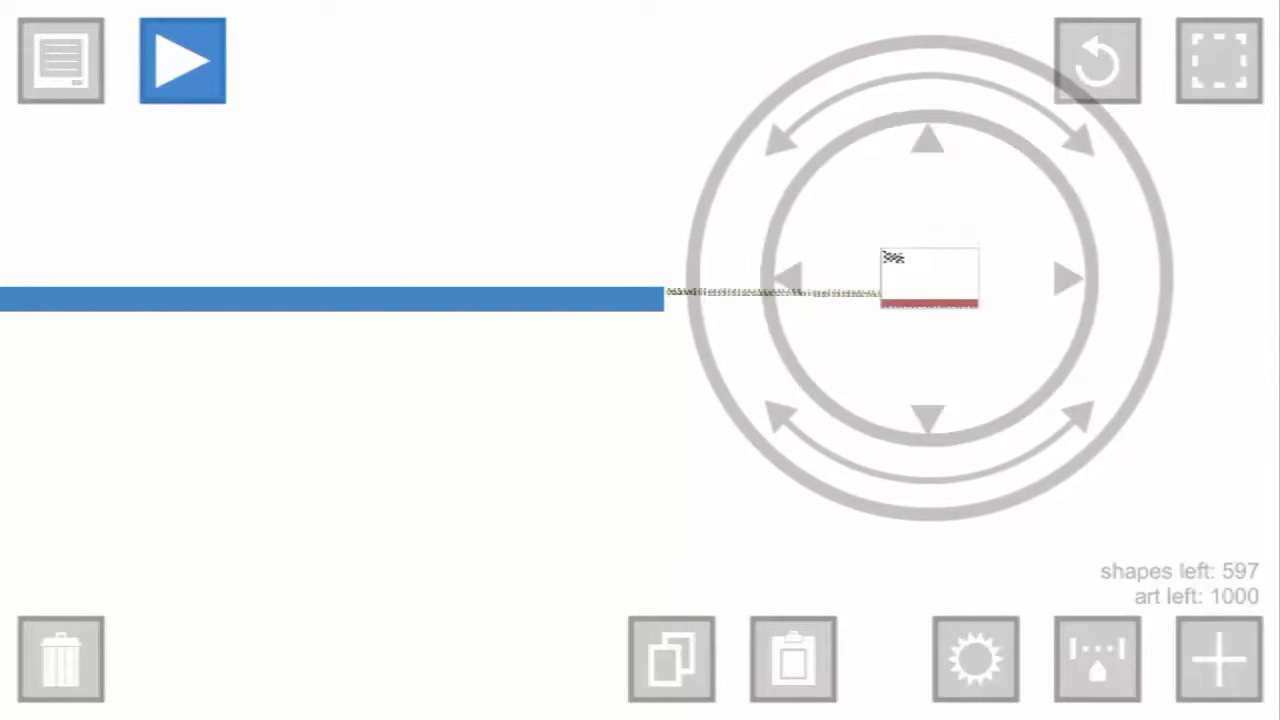
Step: Add a boost with 10 panels and power 100, positioned above the blue platform
click(1219, 658)
scroll(960, 320, up, 2)
click(916, 250)
mouse_move(637, 357)
mouse_down()
mouse_move(489, 243)
mouse_move(498, 258)
mouse_up()
click(1097, 658)
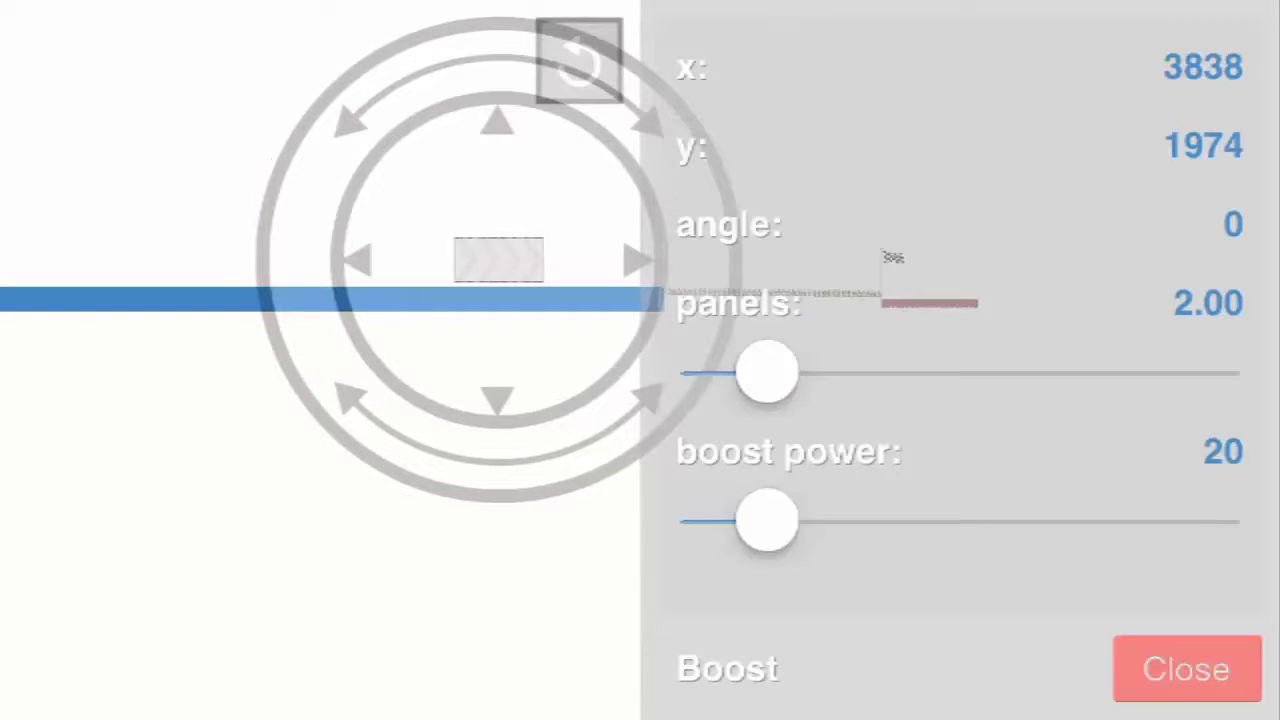
drag(767, 372, 1208, 372)
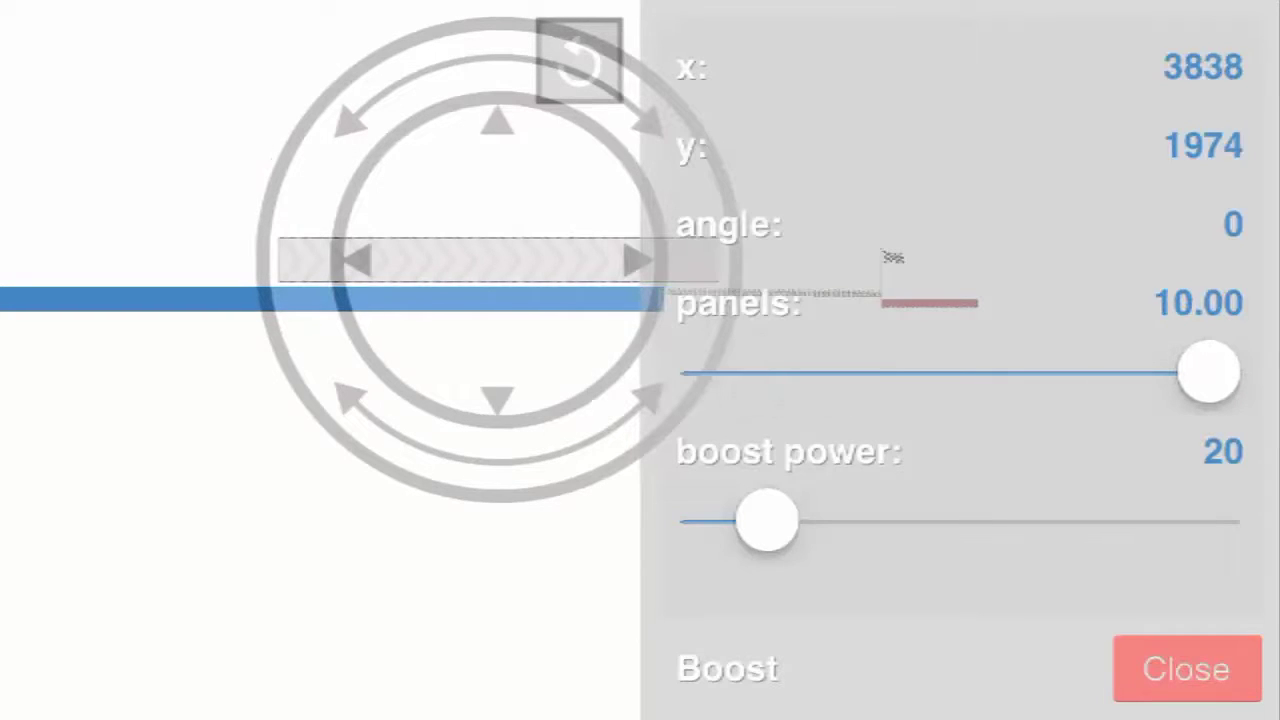
drag(767, 520, 1208, 520)
click(1186, 669)
drag(498, 260, 216, 264)
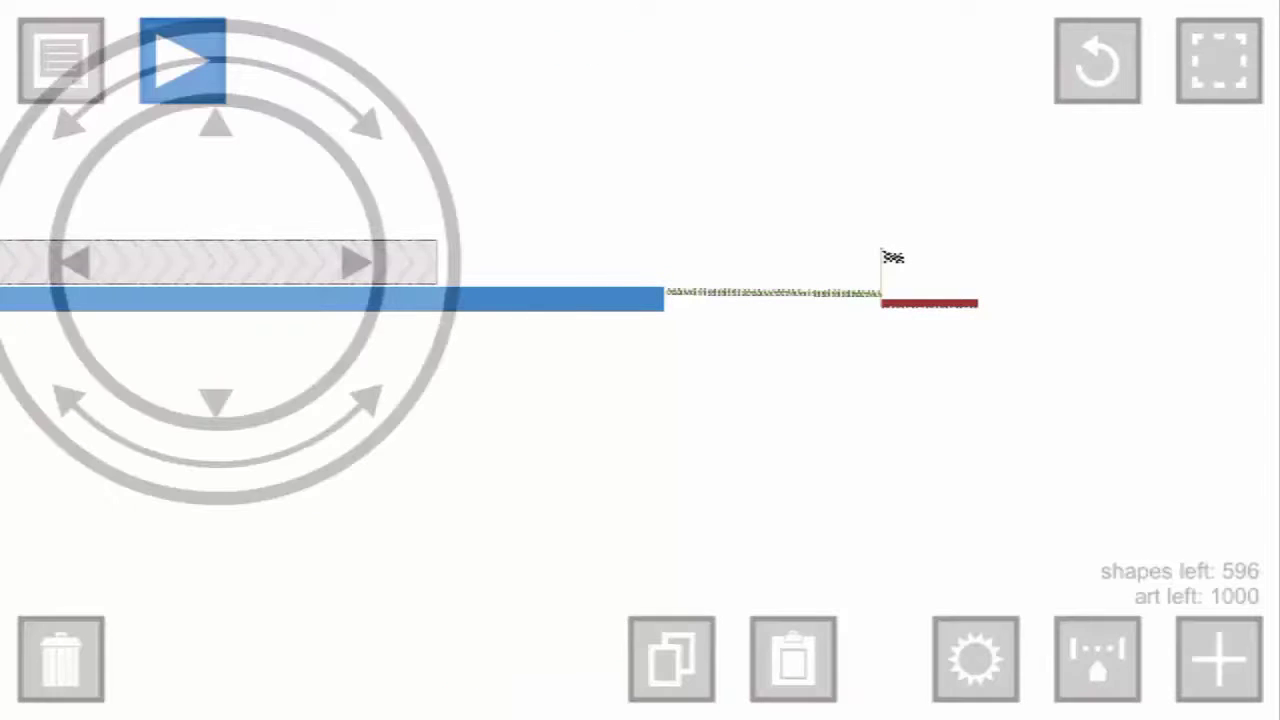
click(182, 60)
click(1172, 622)
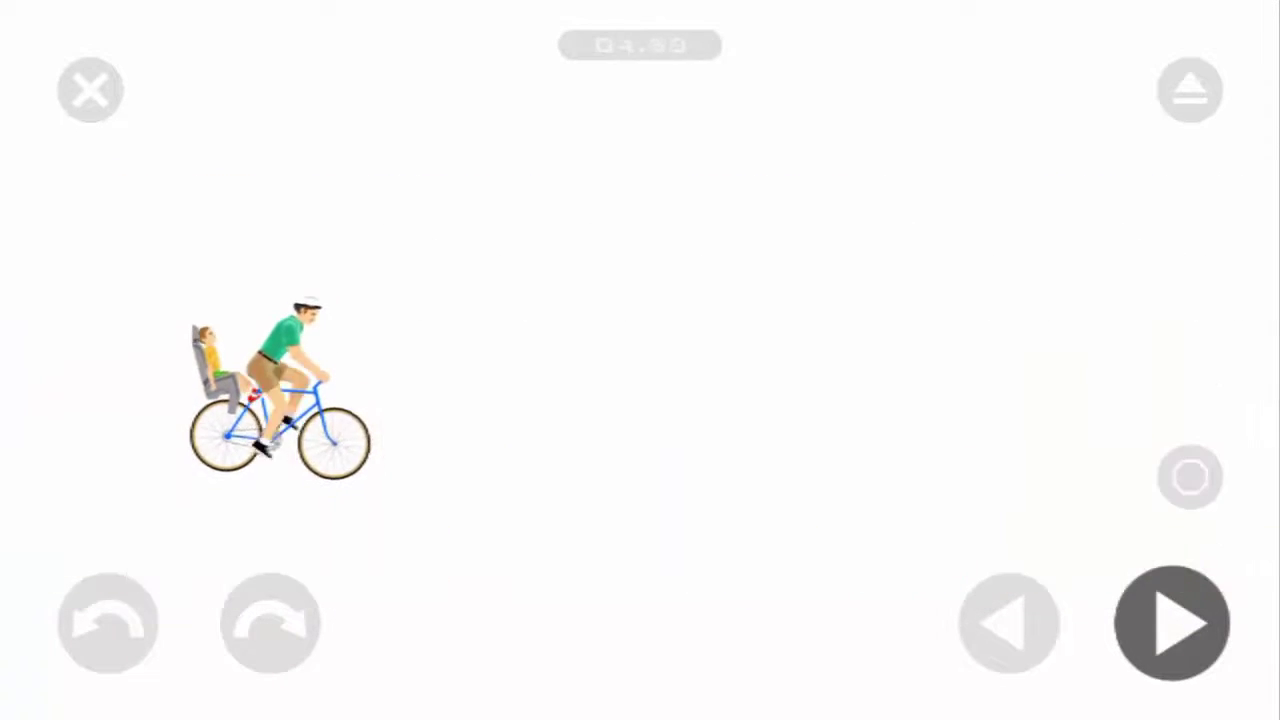
click(90, 90)
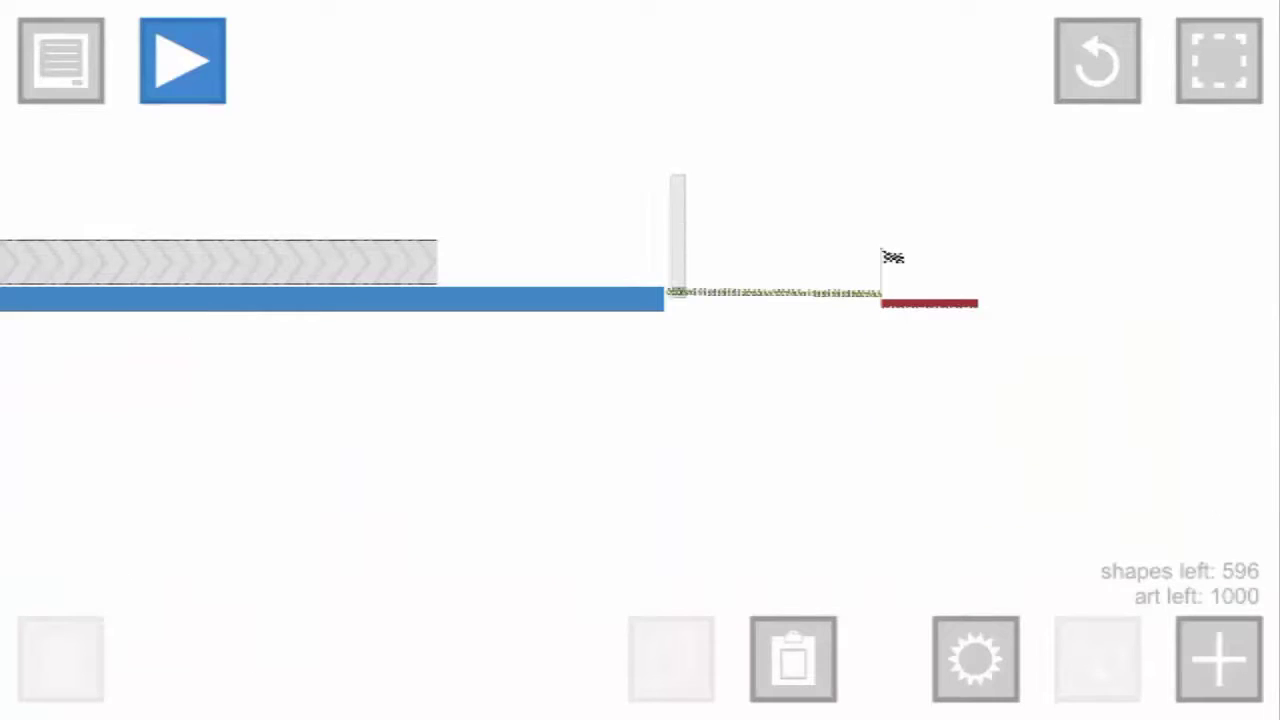
mouse_move(686, 290)
mouse_down()
mouse_move(737, 400)
mouse_move(864, 490)
mouse_up()
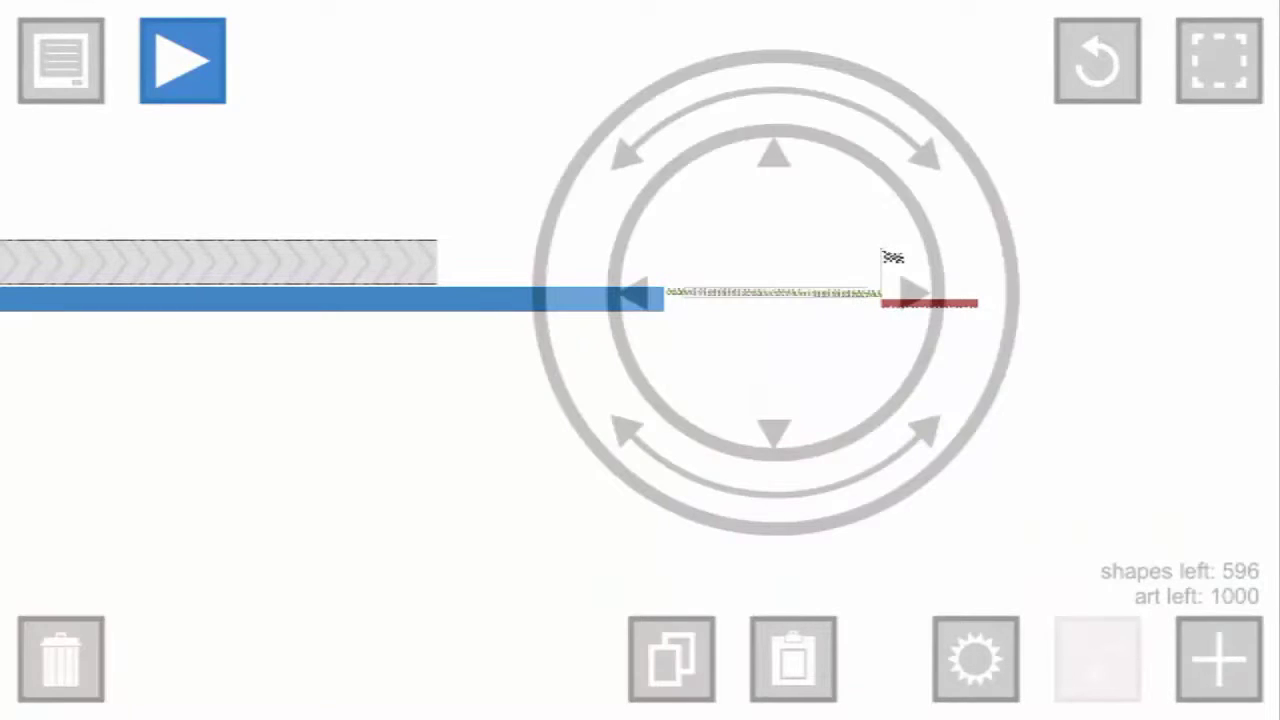
click(975, 658)
click(1186, 669)
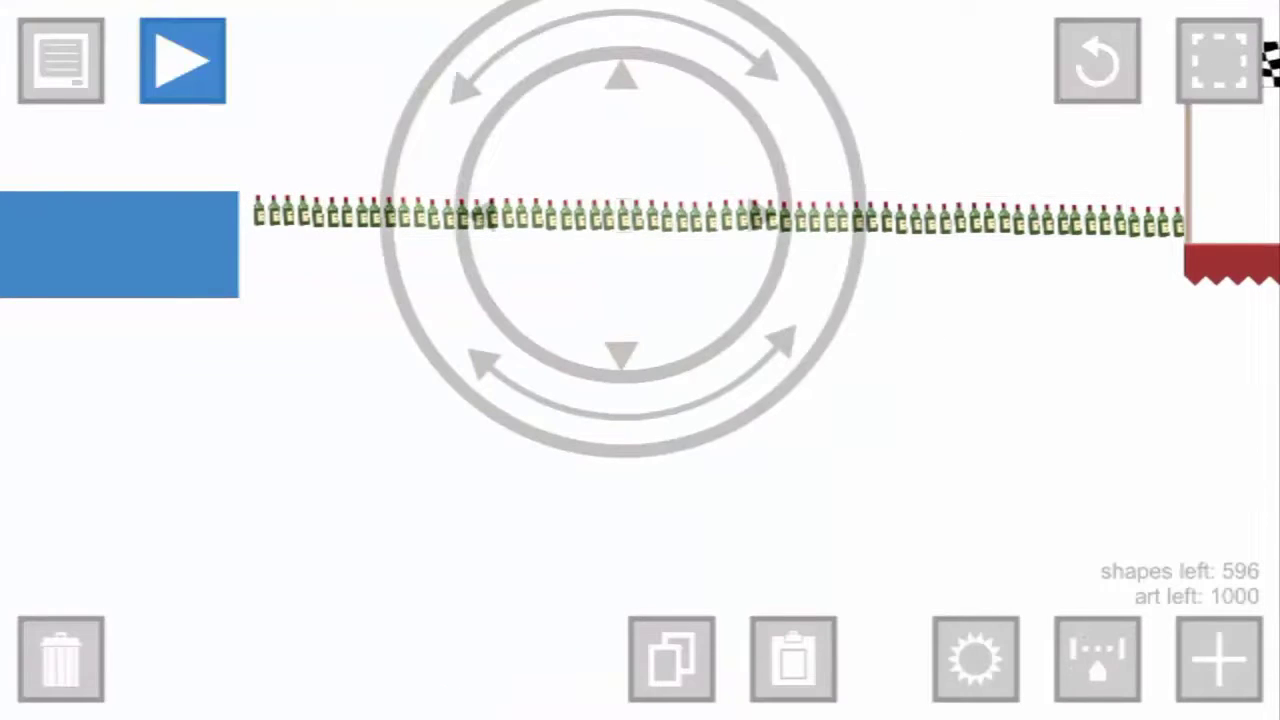
Step: Change one bottle's bottle type to 3, then box-select the bottle row
click(975, 658)
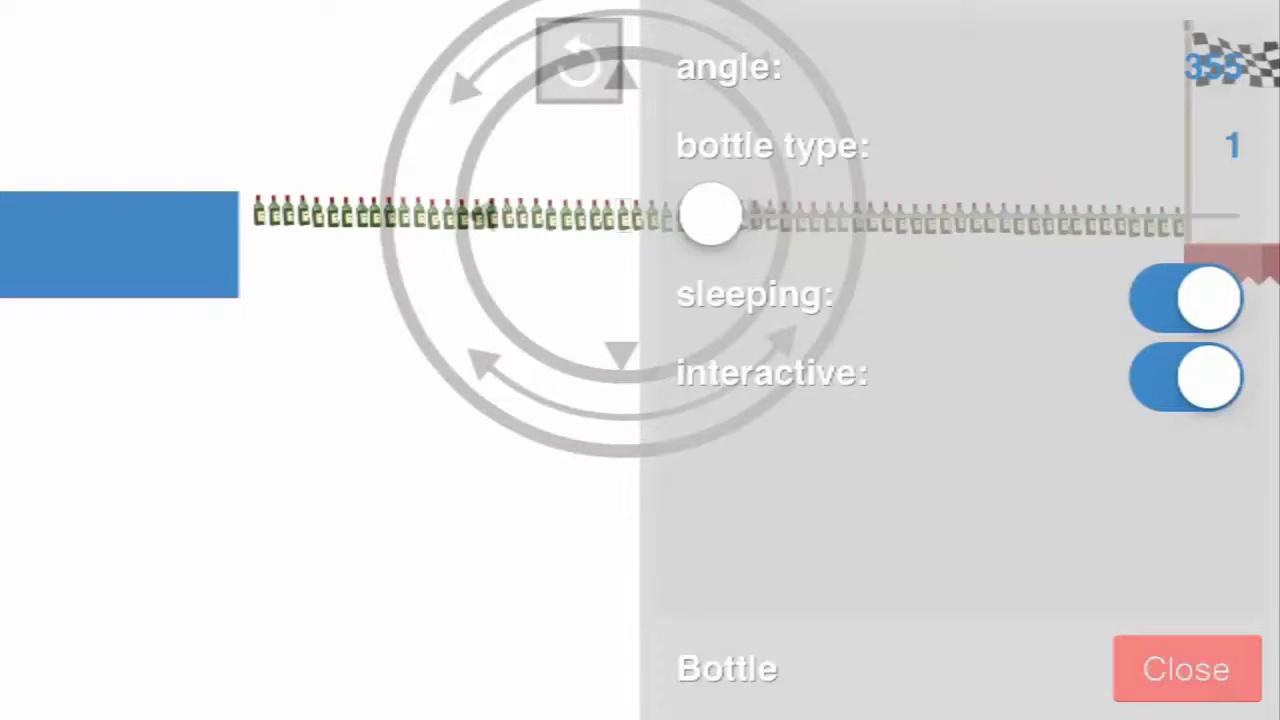
click(1230, 146)
text(2)
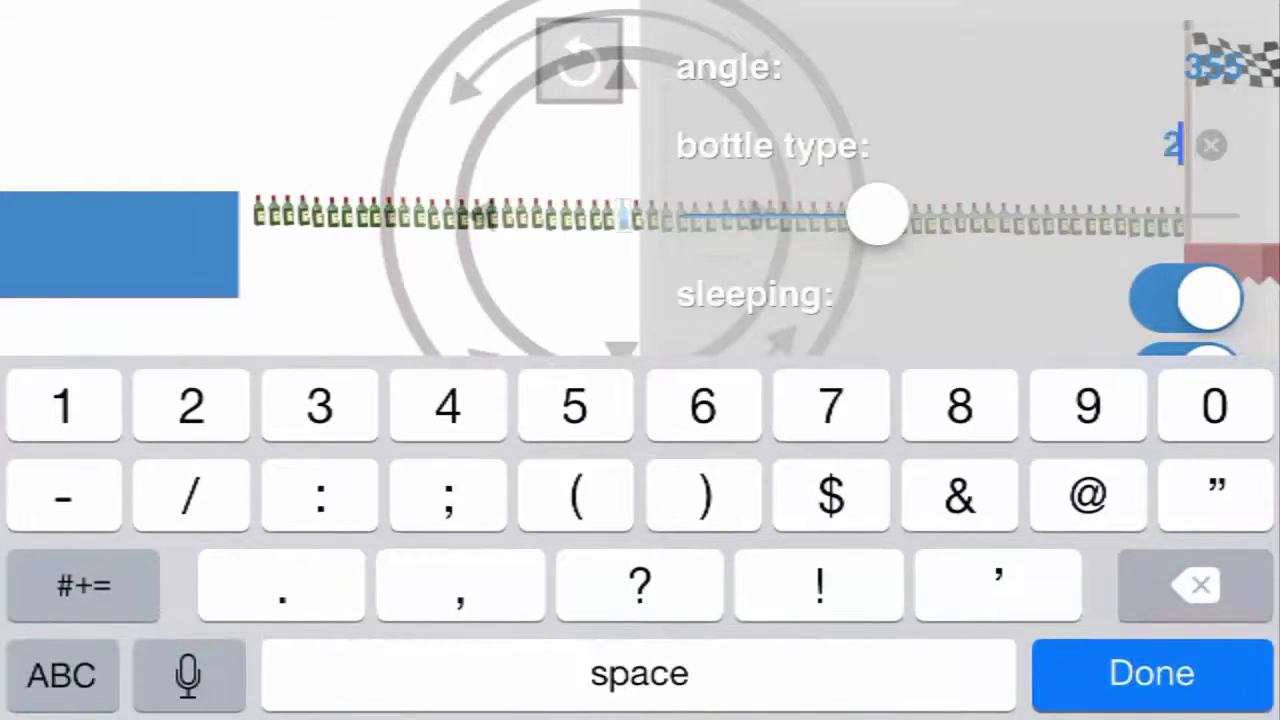
key(BackSpace)
text(3)
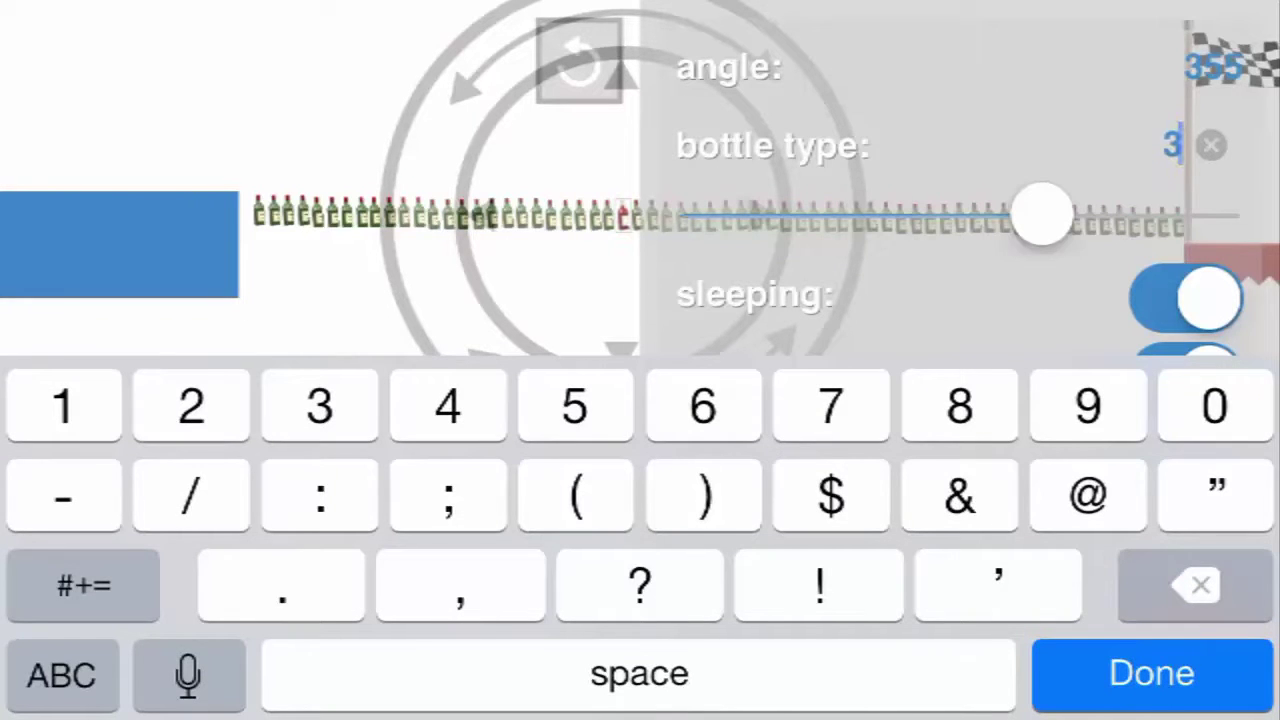
click(1152, 673)
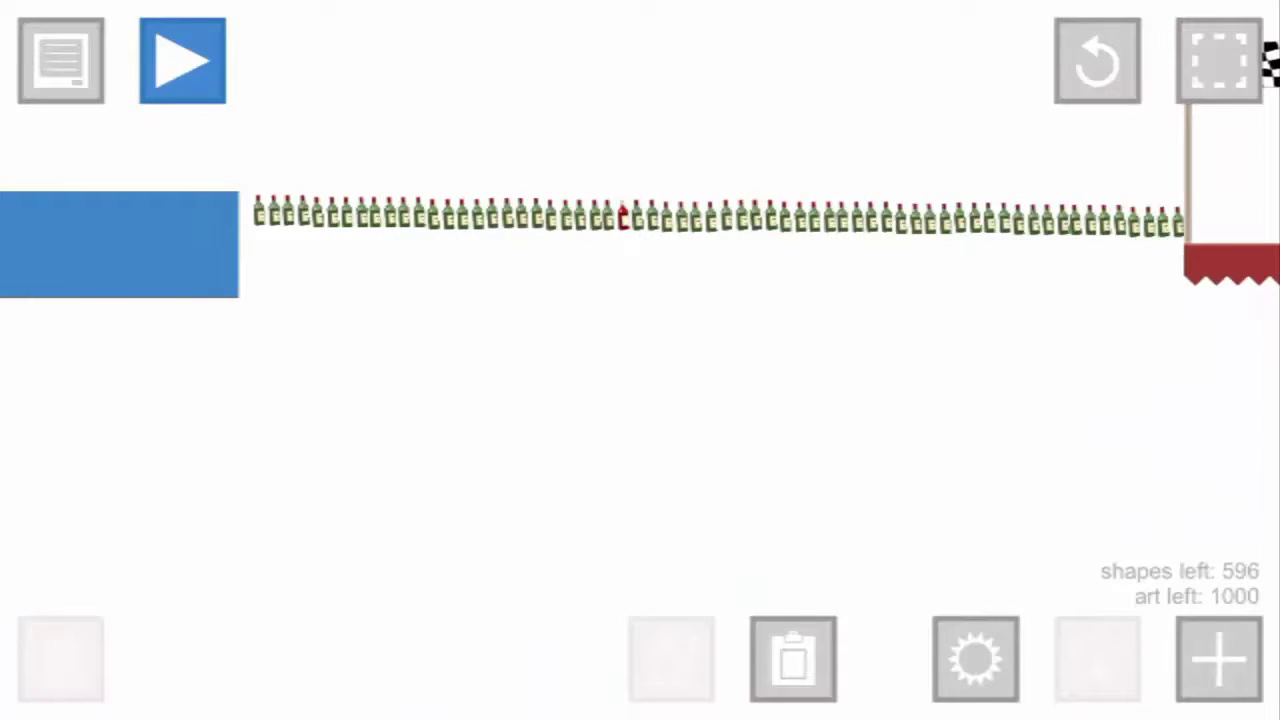
mouse_move(256, 100)
mouse_down()
mouse_move(349, 403)
mouse_move(760, 474)
mouse_move(1126, 508)
mouse_move(1184, 498)
mouse_up()
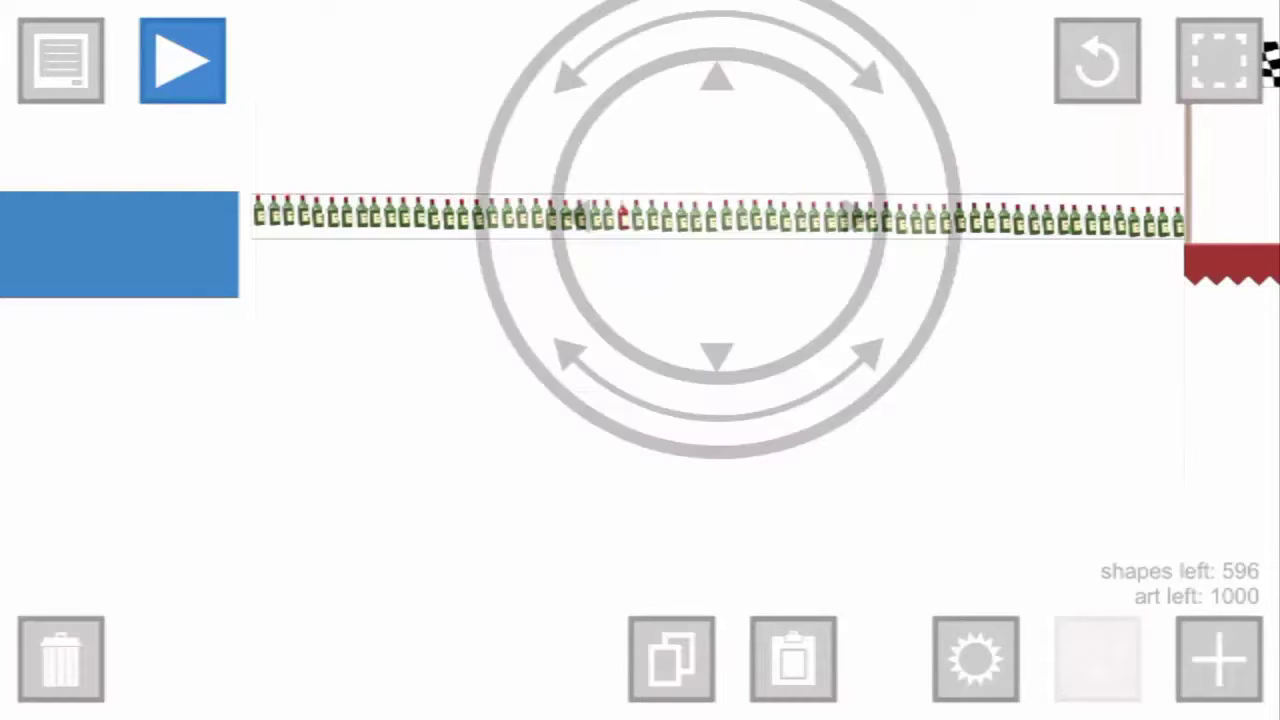
Step: Pan down to where the bottle row meets the blue platform, then resume editing with no background selected
click(1218, 60)
scroll(640, 360, down, 5)
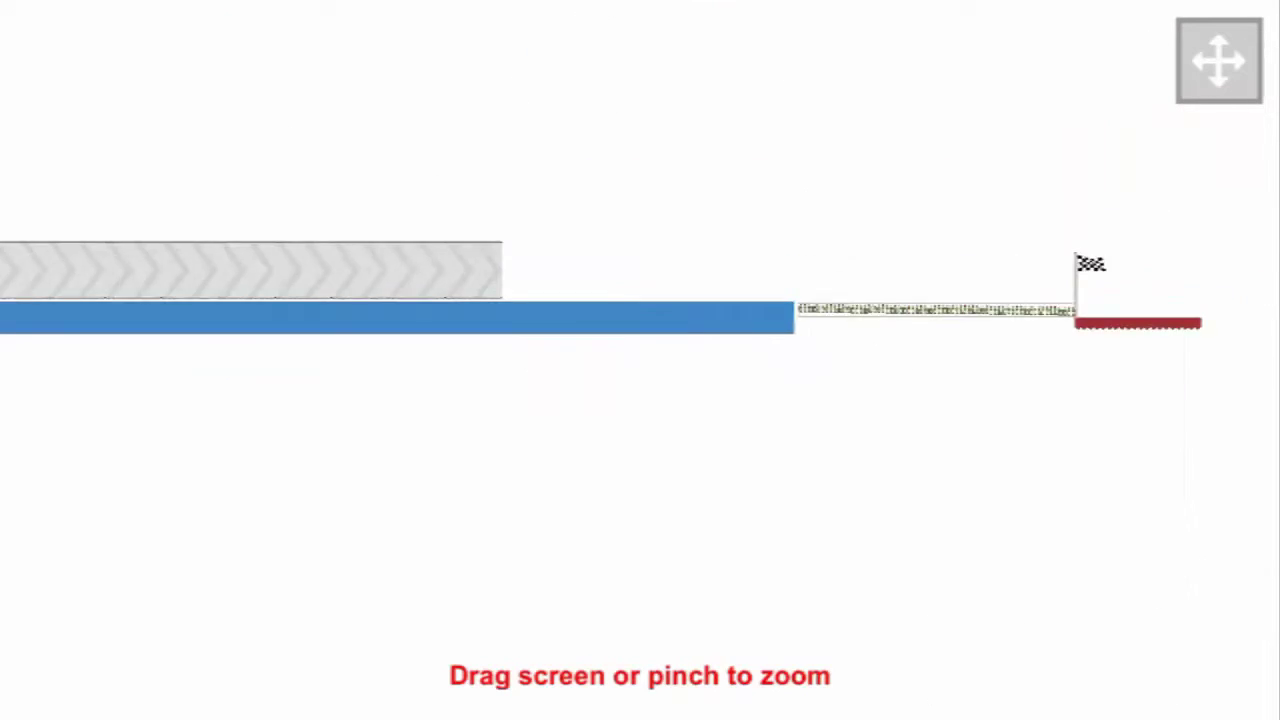
click(1218, 60)
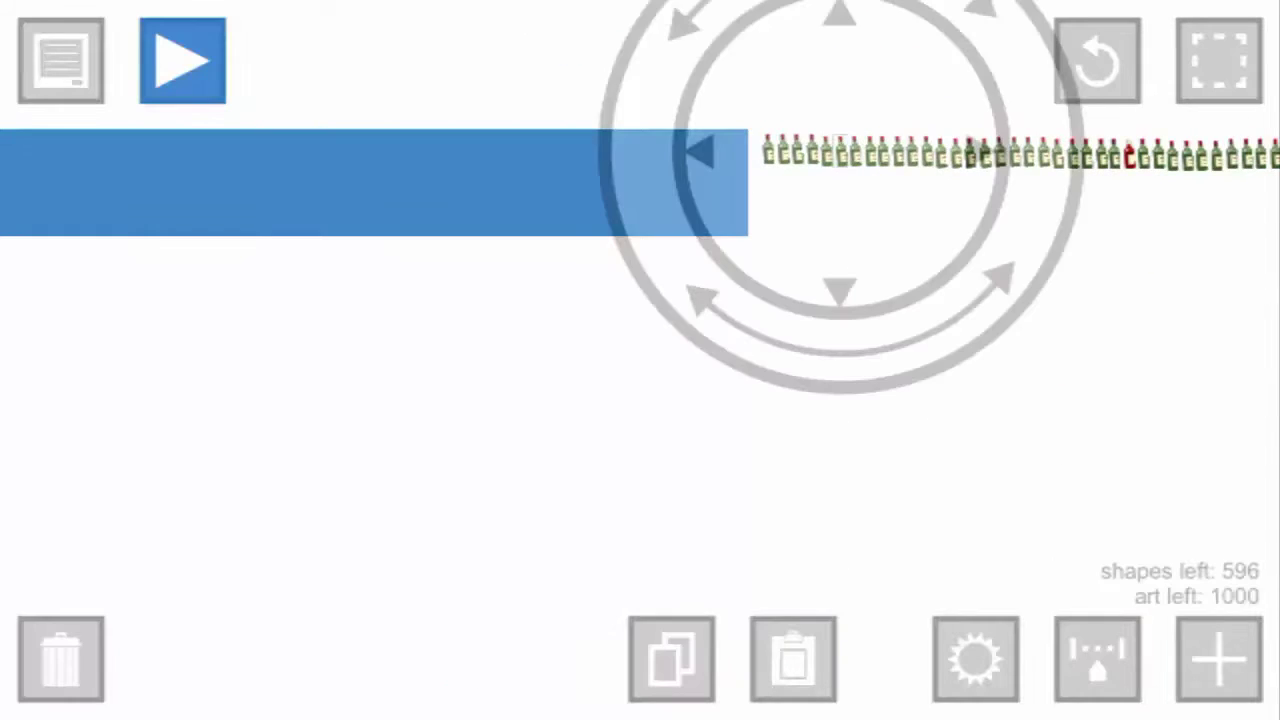
click(1097, 658)
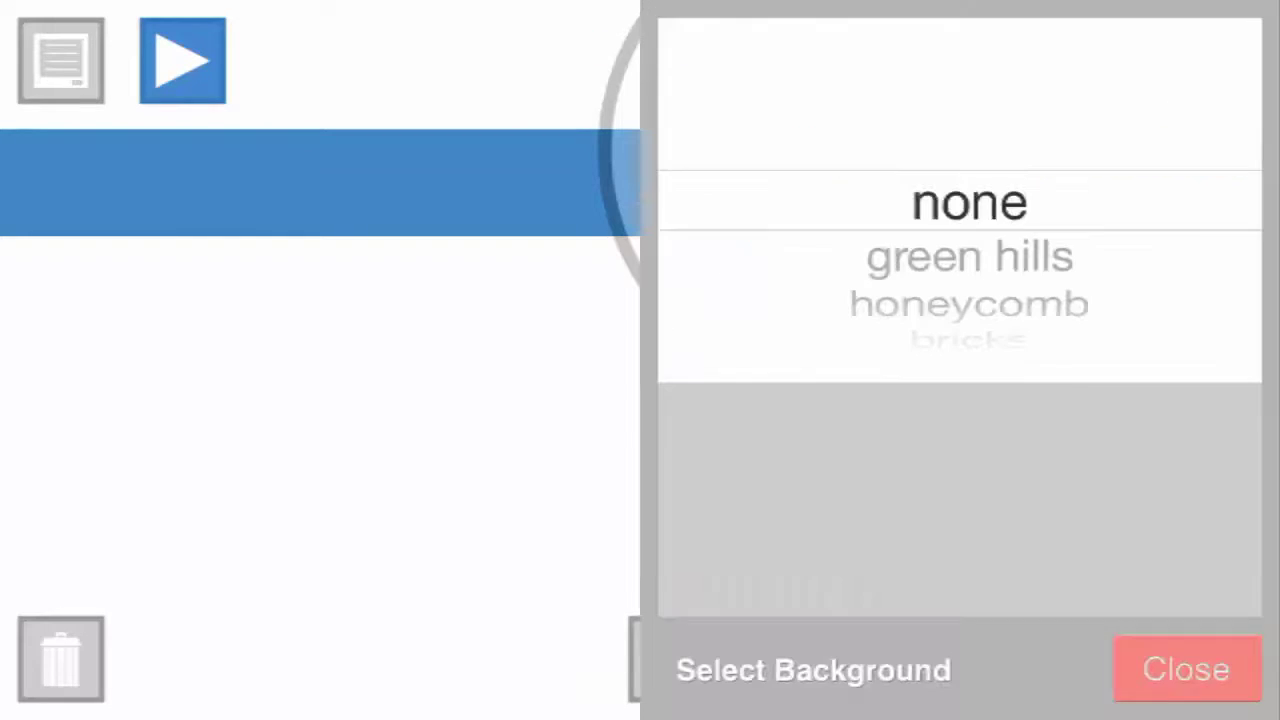
click(1186, 669)
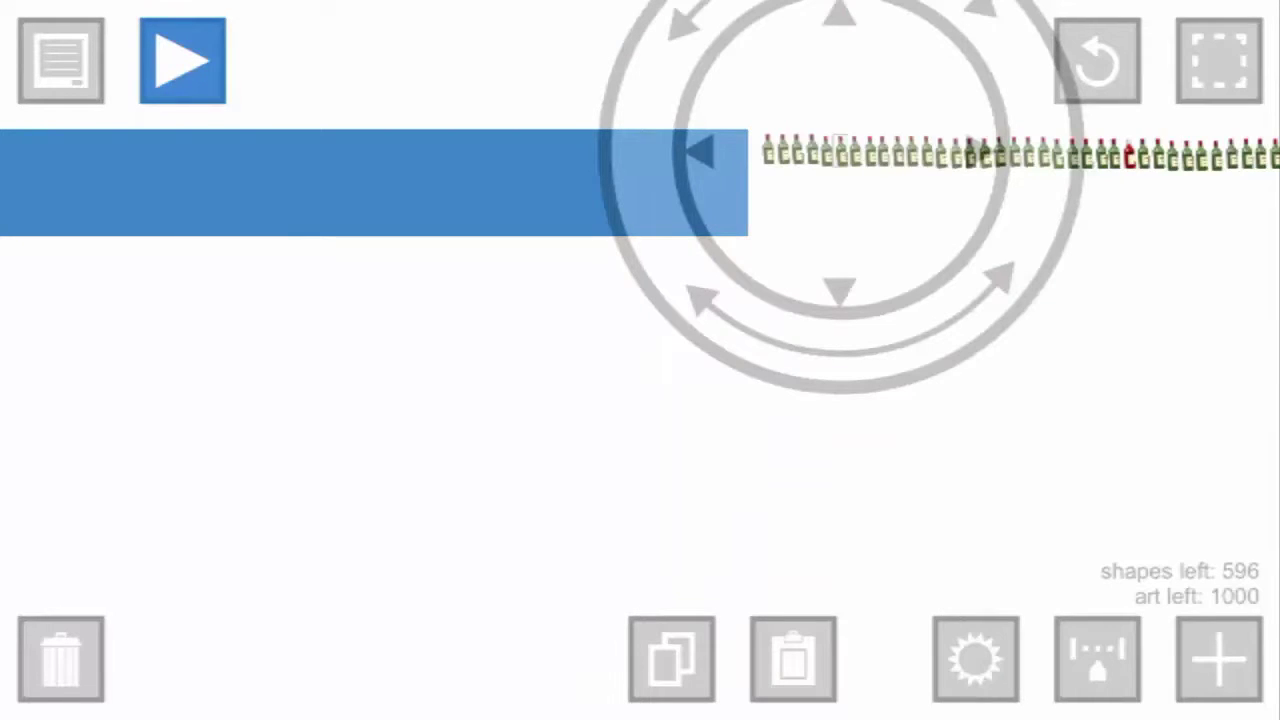
Step: Set a bottle near the row's start to bottle type 4 with interactive switched off
click(975, 658)
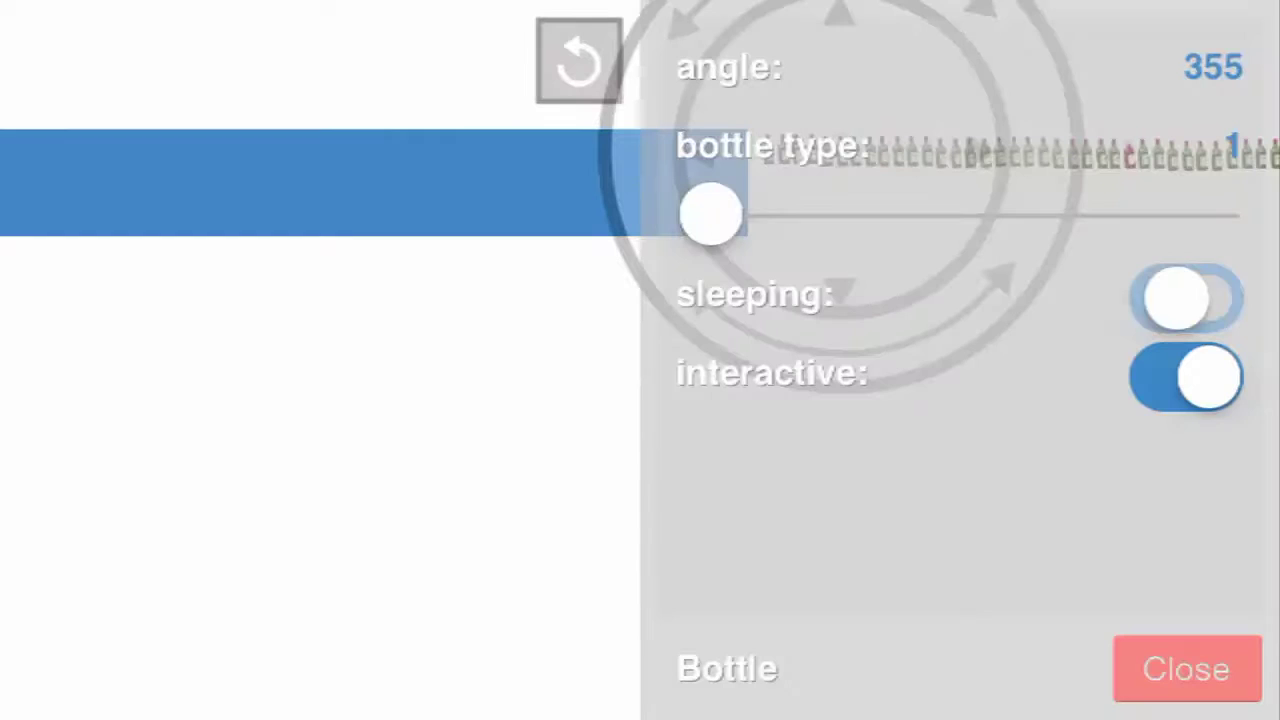
drag(710, 213, 1211, 213)
click(1186, 669)
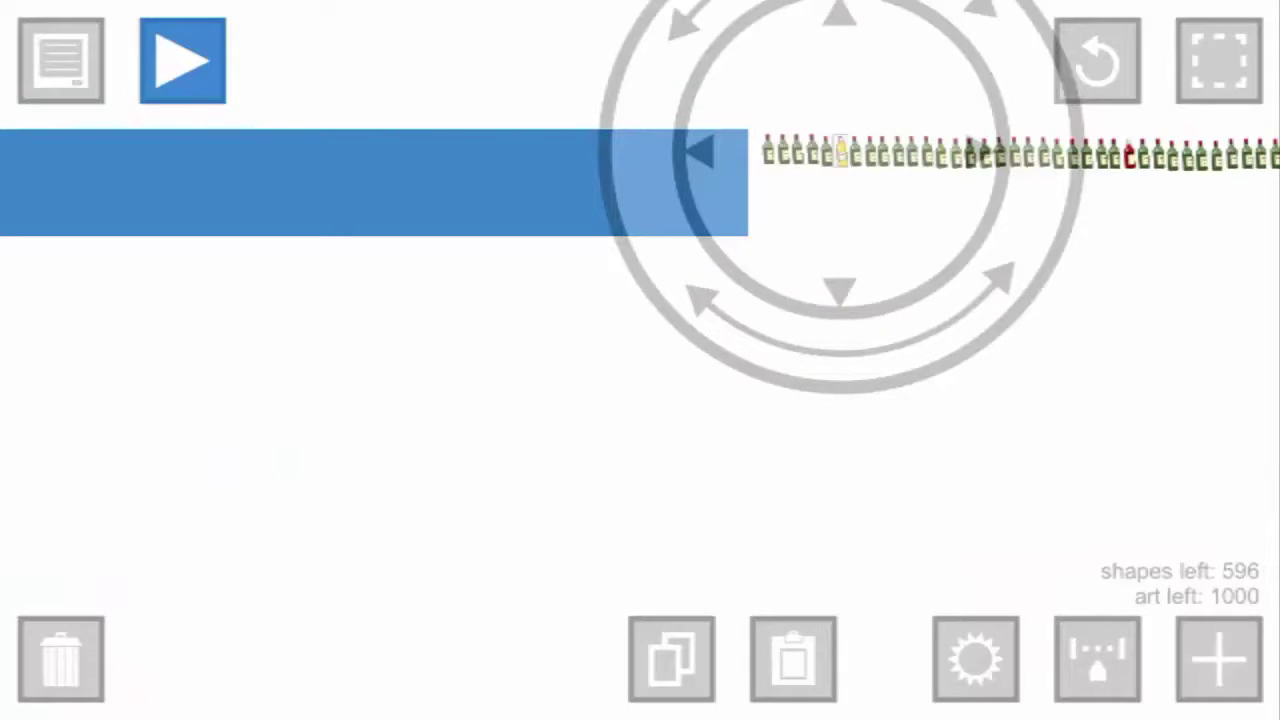
click(975, 658)
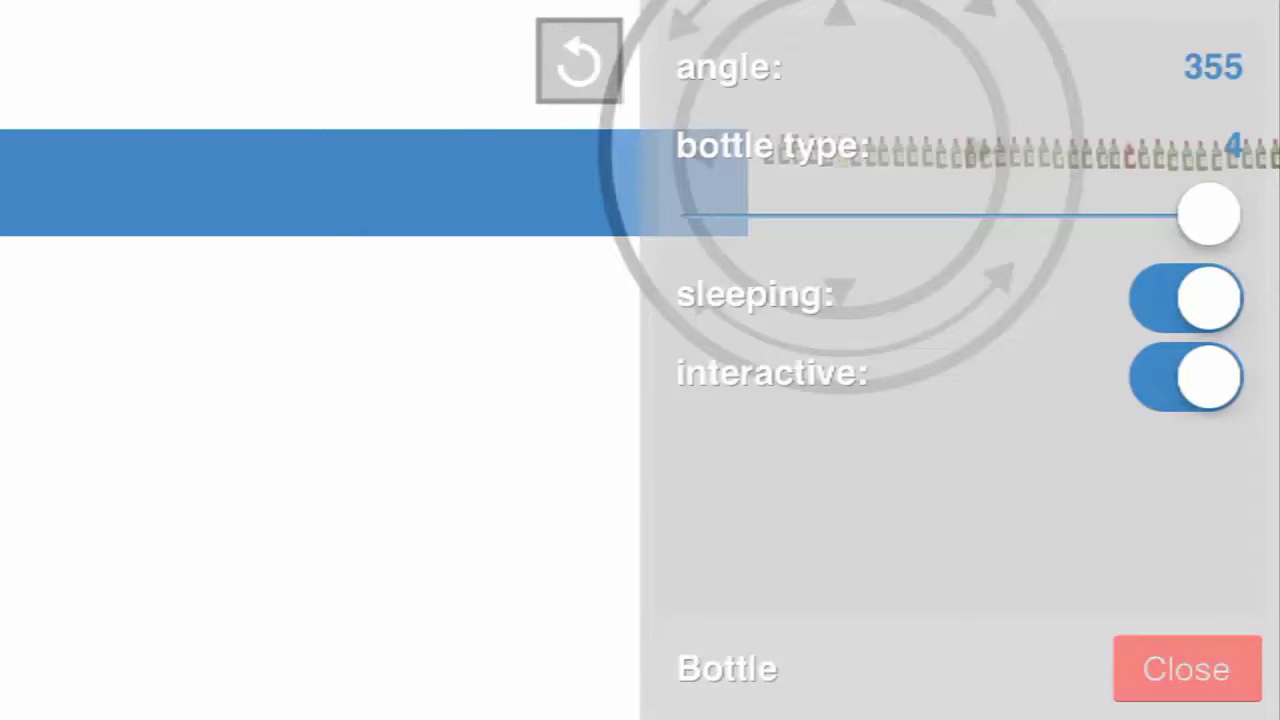
click(1185, 377)
click(1187, 669)
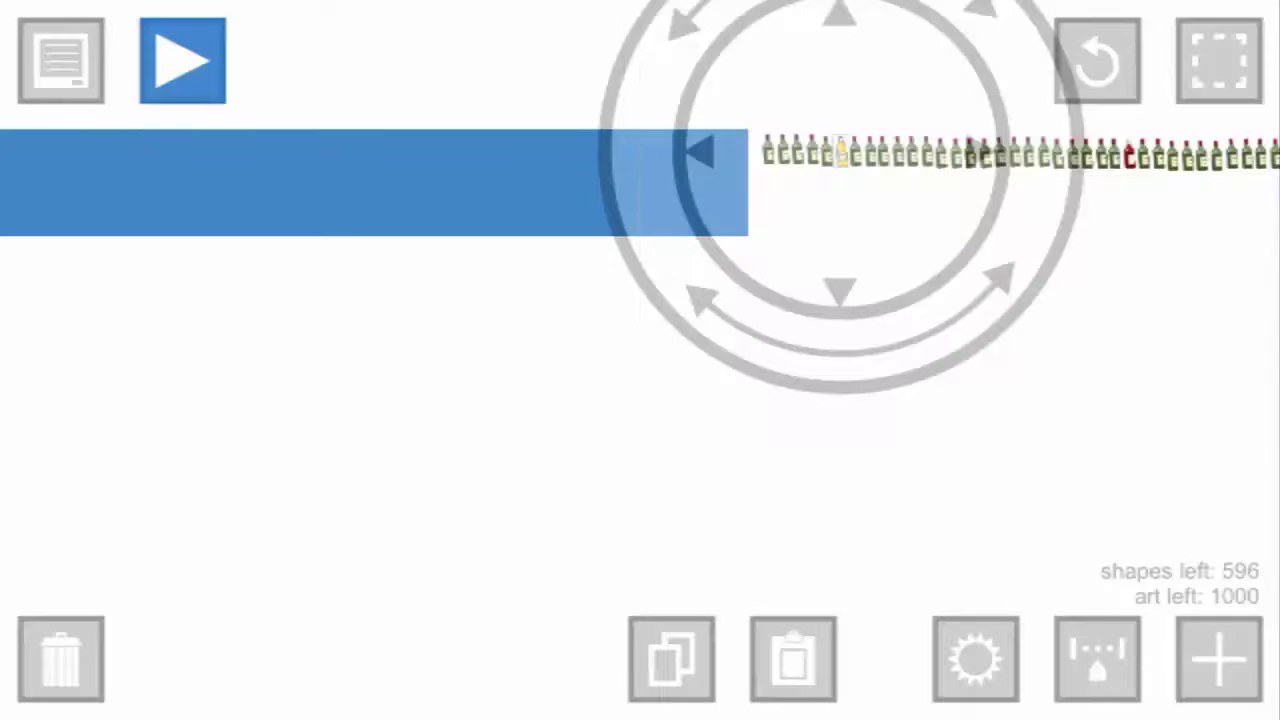
click(183, 61)
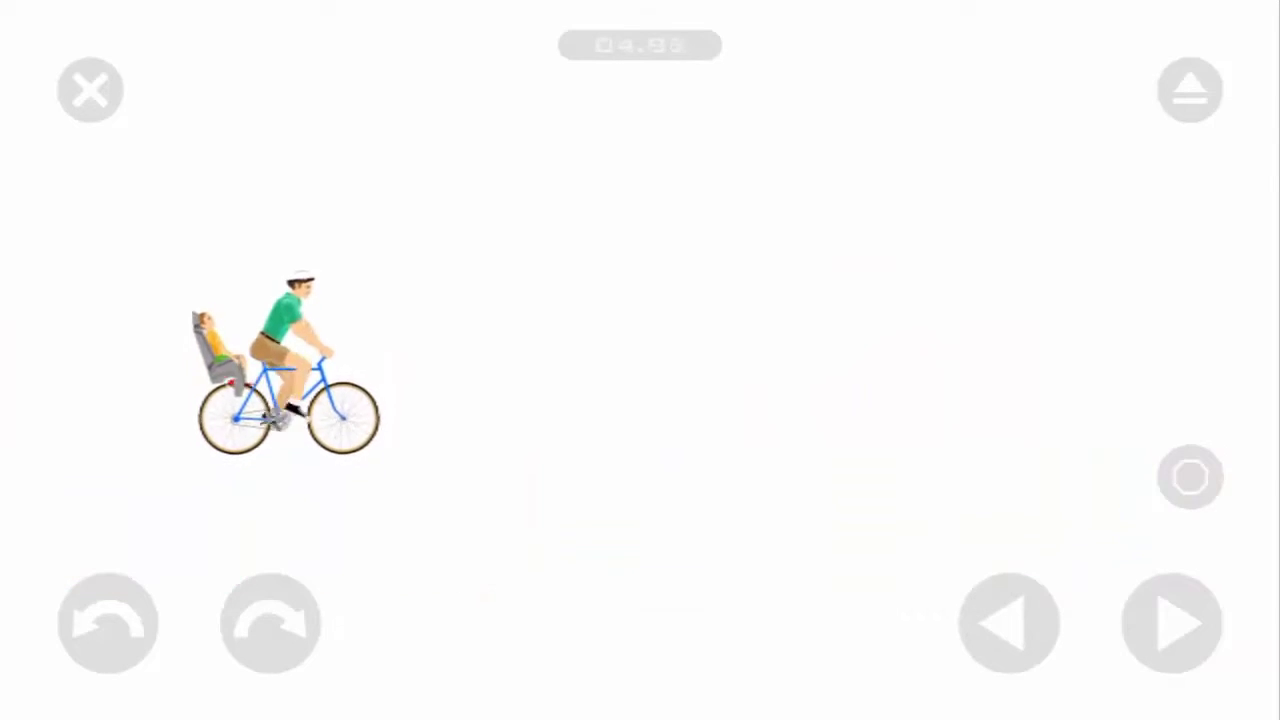
click(90, 90)
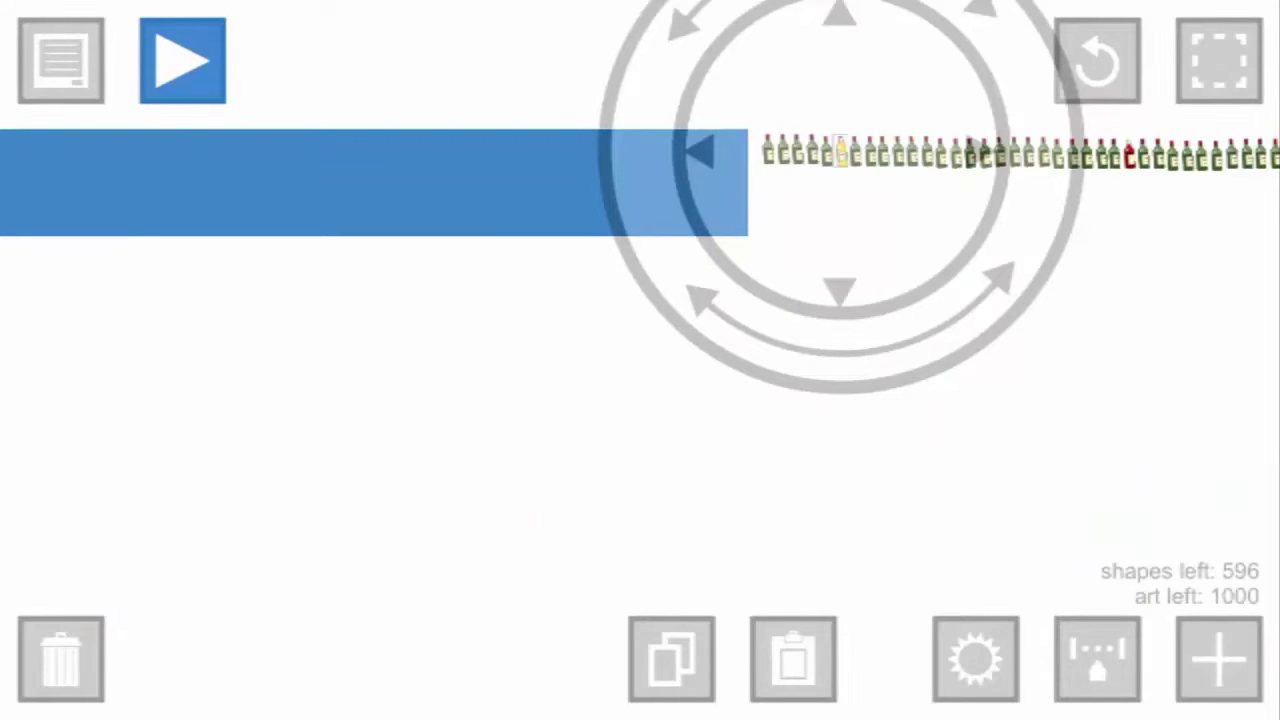